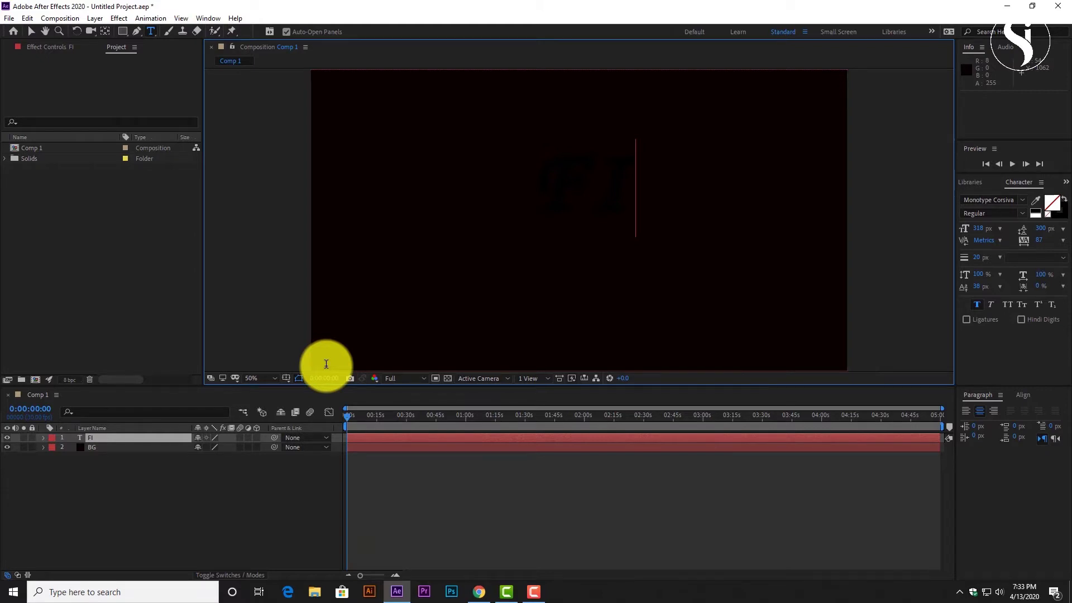
Clear the text from the top text layer and set its fill color to bright red, FC0808.
{"action": "left_click", "coordinate": [129, 435]}
{"action": "left_click", "coordinate": [1050, 203]}
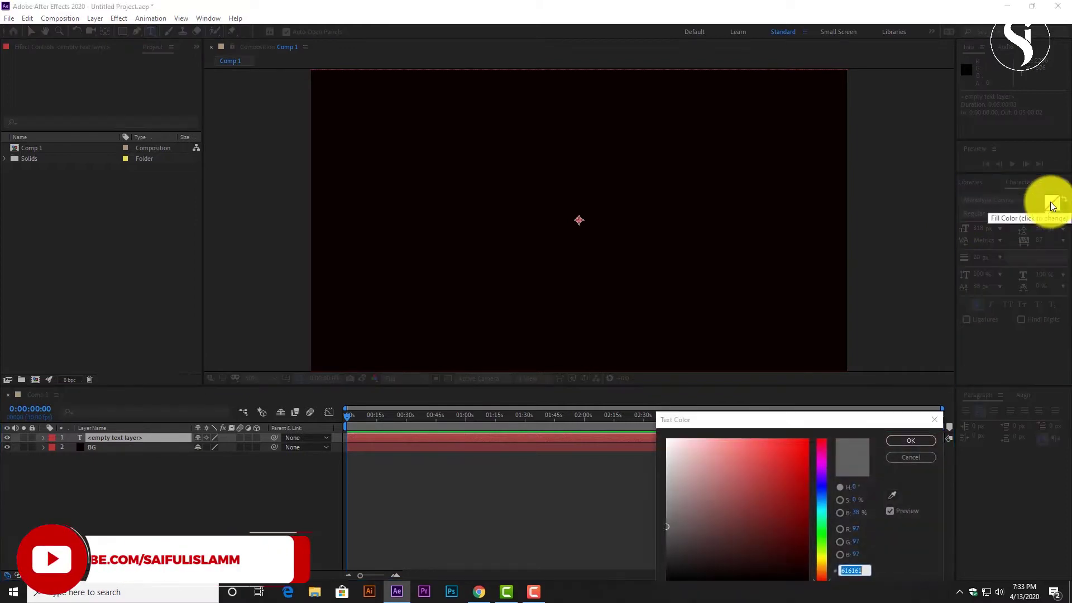
{"action": "left_click", "coordinate": [803, 450]}
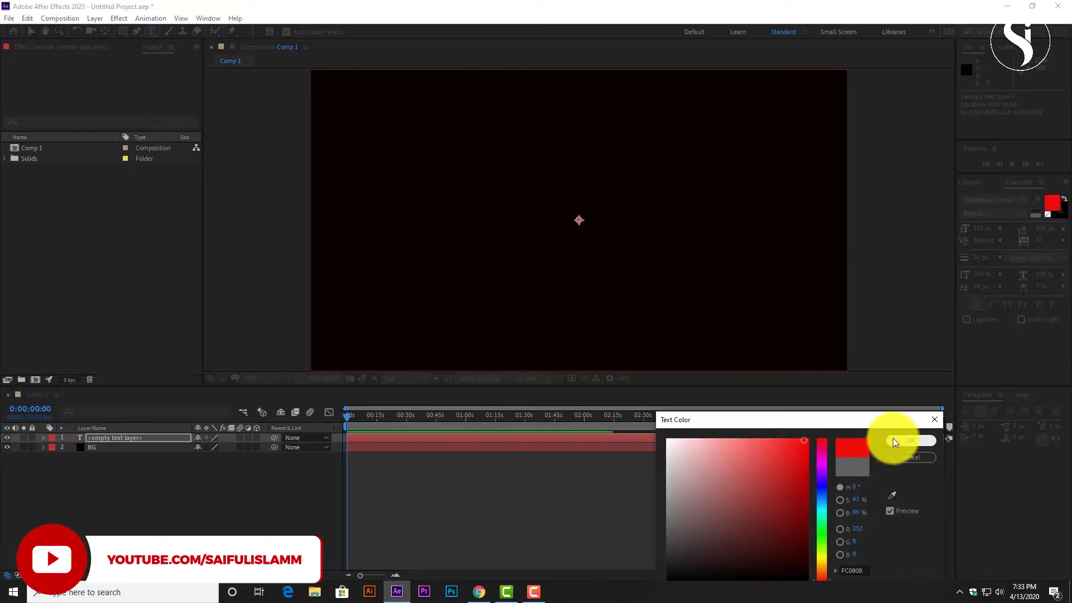
{"action": "left_click", "coordinate": [911, 440]}
Remove the stroke from the text layer and enter "Fiverr" as its text.
{"action": "double_click", "coordinate": [125, 434]}
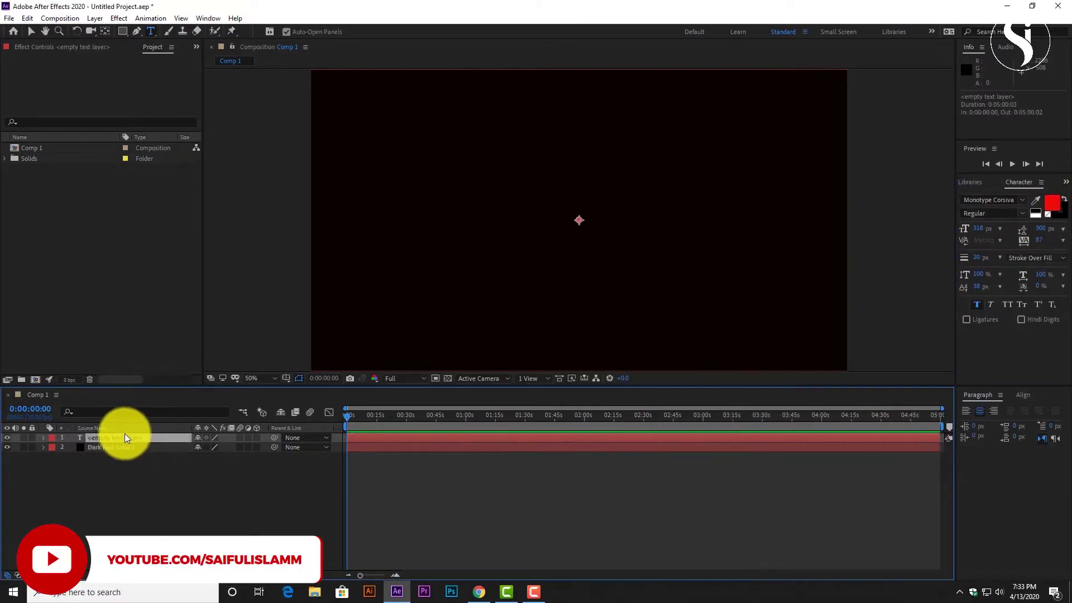
{"action": "type", "text": "Fo"}
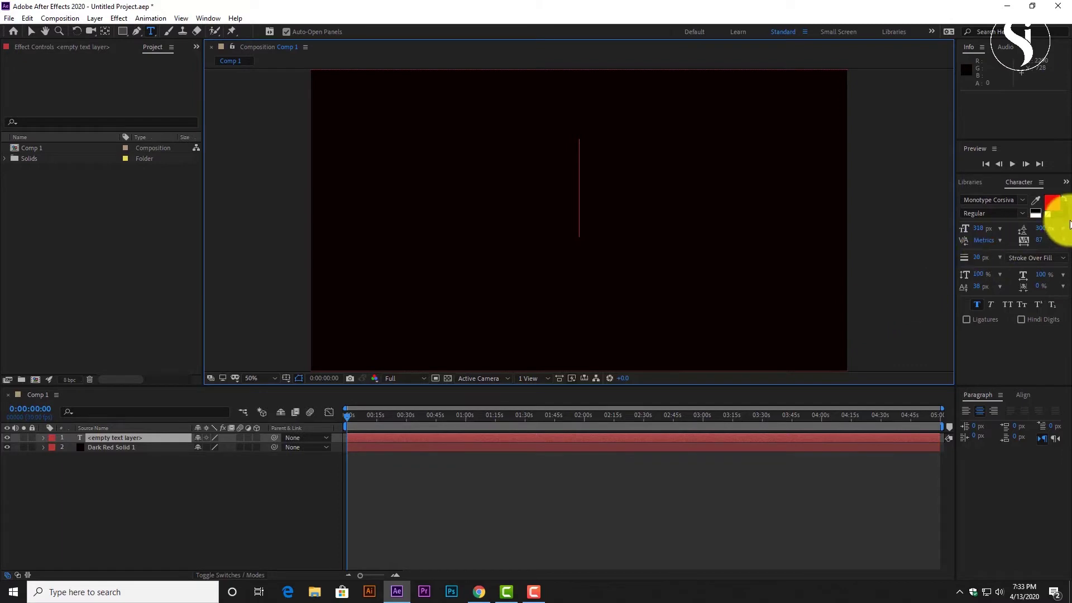
{"action": "left_click", "coordinate": [1059, 227]}
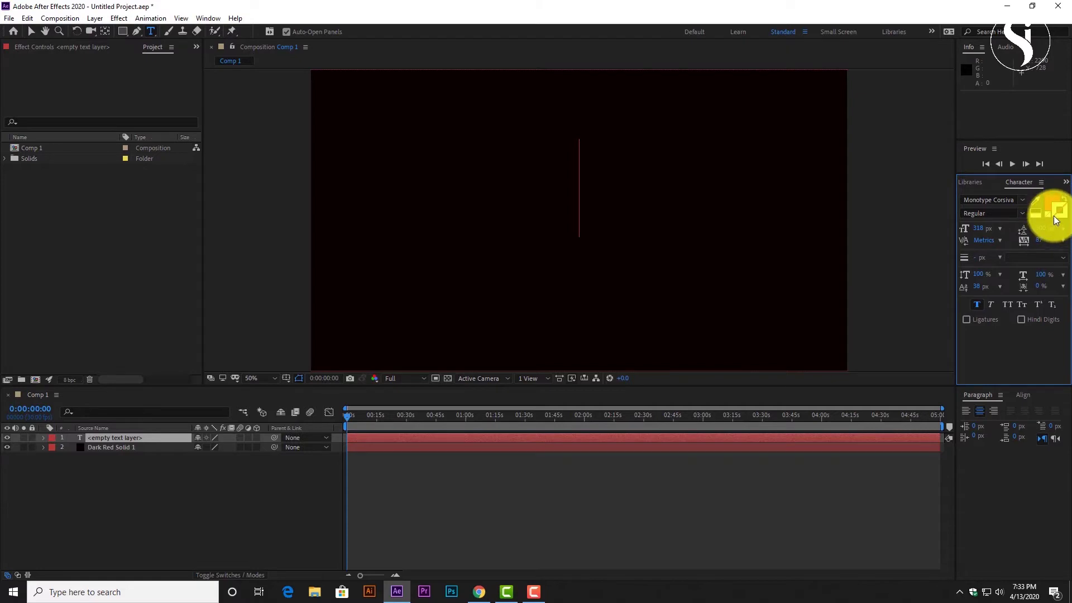
{"action": "type", "text": "f"}
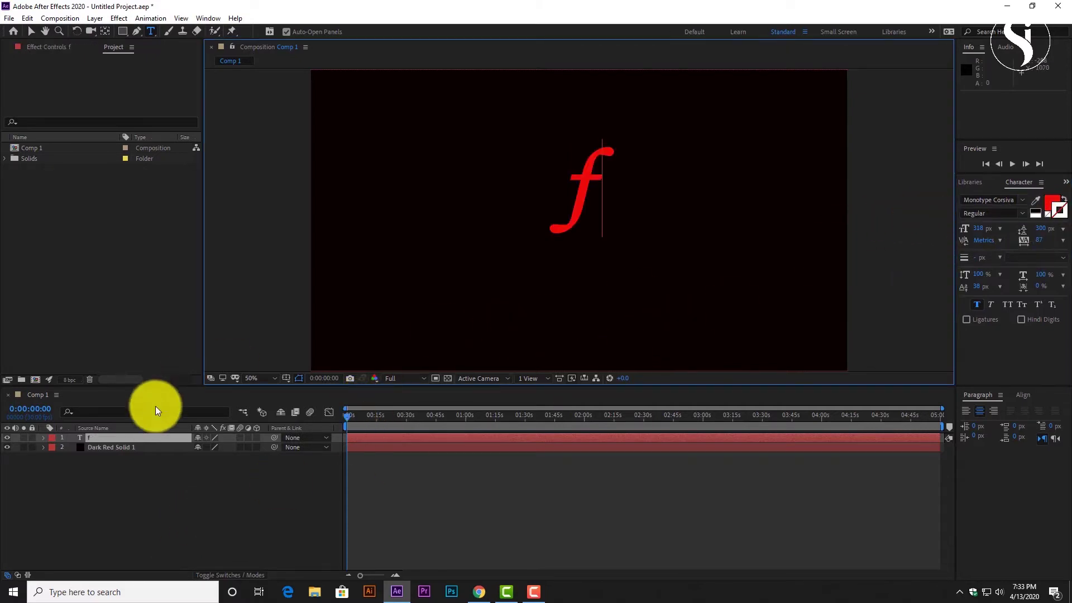
{"action": "left_click", "coordinate": [110, 437]}
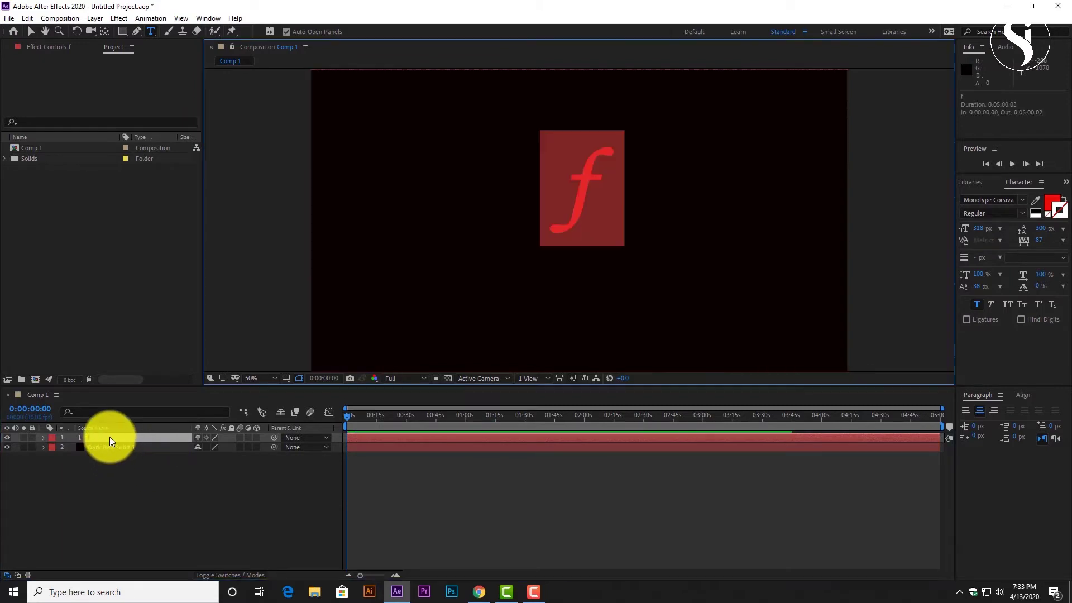
{"action": "type", "text": "Fib"}
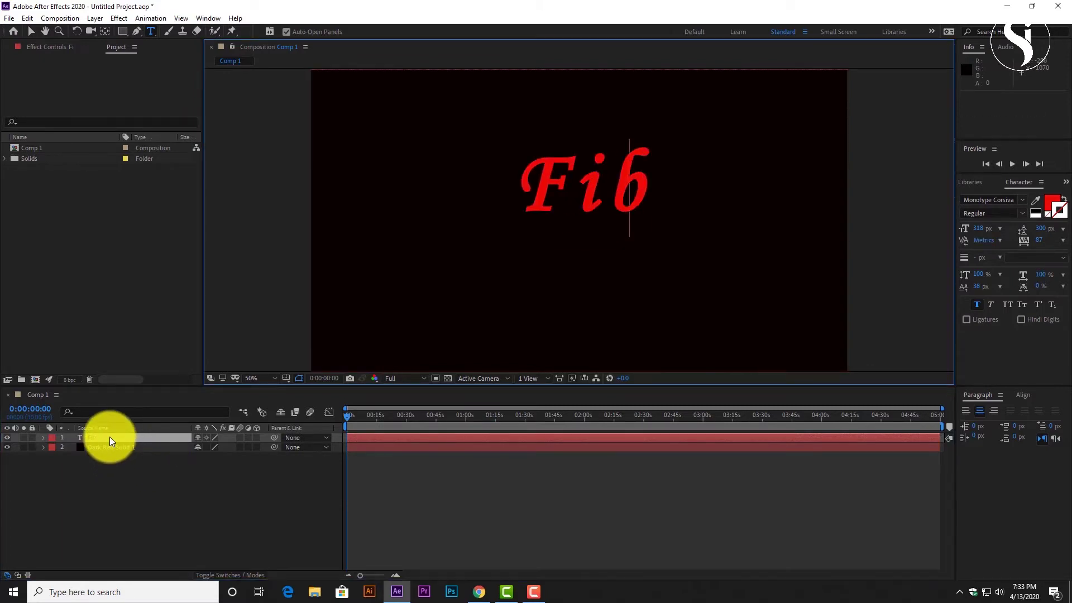
{"action": "key", "text": "BackSpace"}
{"action": "type", "text": "verr"}
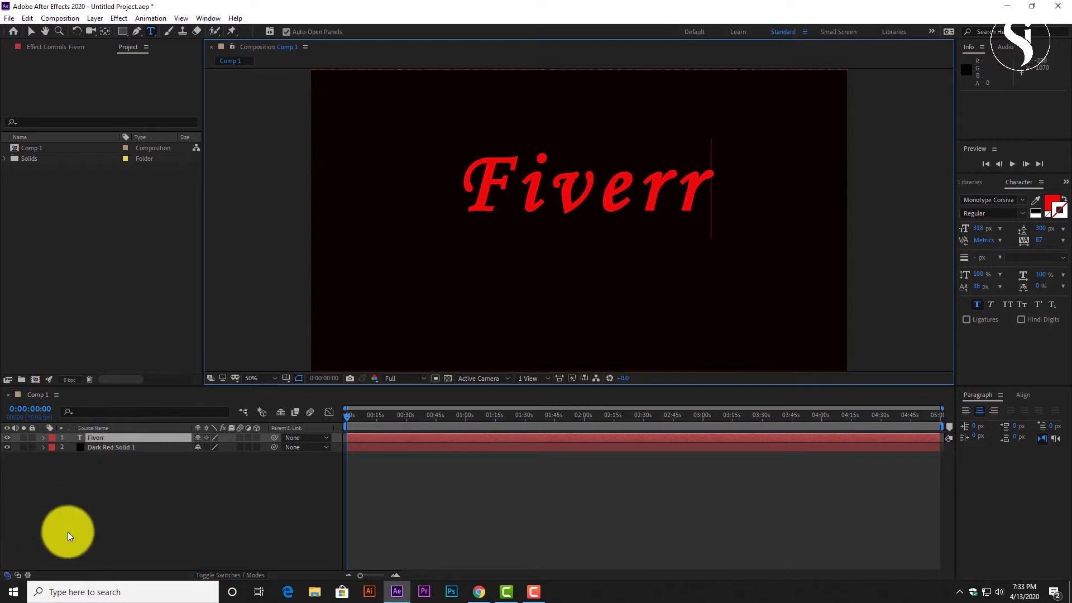
Change the fill color of the whole "Fiverr" text to a saturated blue.
{"action": "left_click", "coordinate": [109, 435]}
{"action": "double_click", "coordinate": [108, 437]}
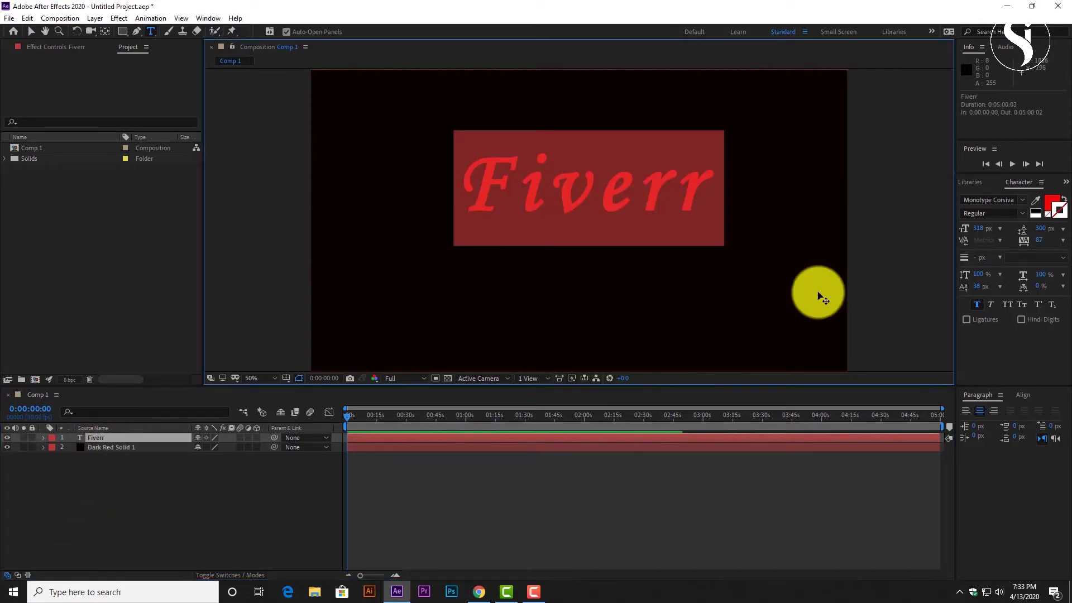
{"action": "left_click", "coordinate": [1052, 203]}
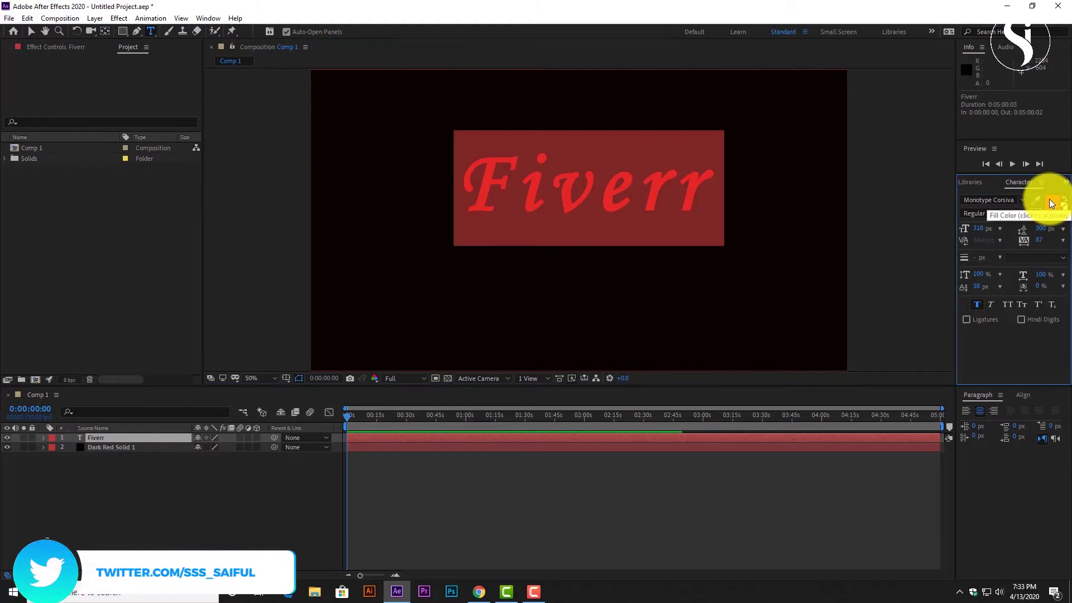
{"action": "left_click", "coordinate": [1052, 203]}
{"action": "left_click", "coordinate": [1052, 203]}
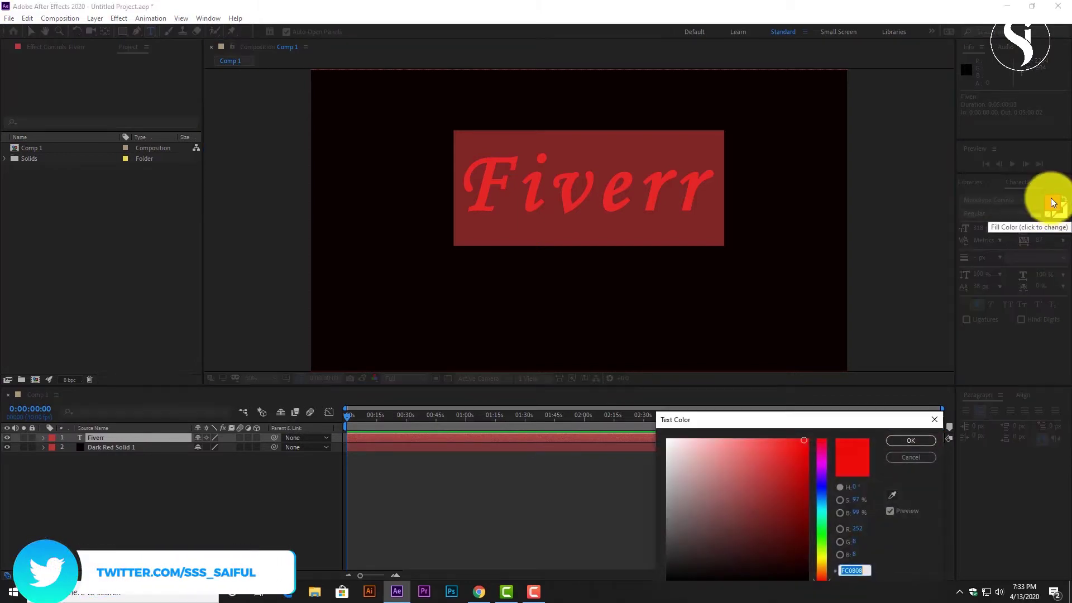
{"action": "left_click", "coordinate": [821, 490]}
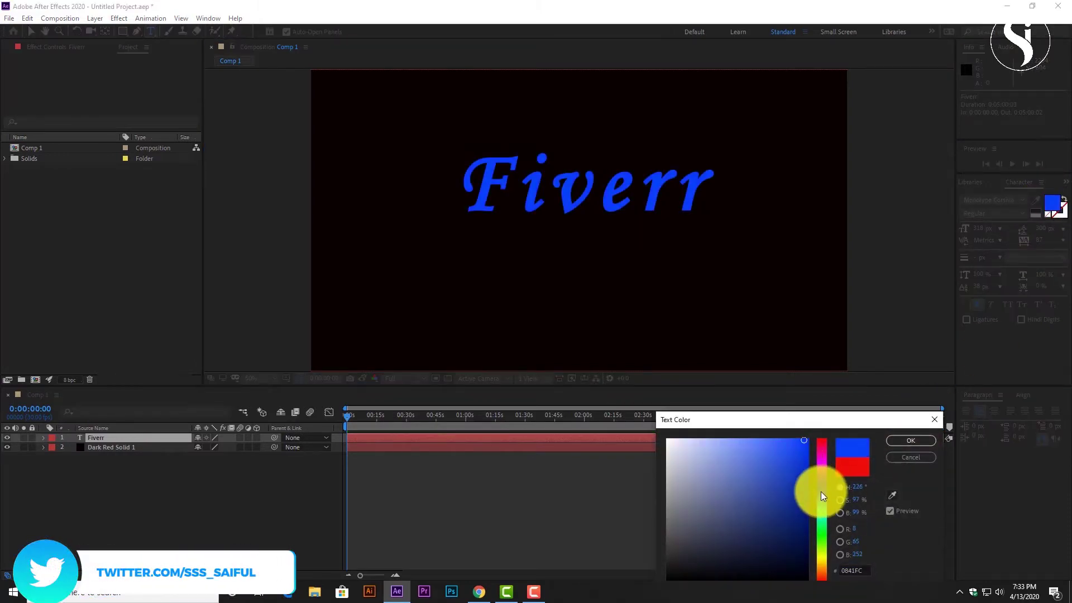
{"action": "left_click", "coordinate": [893, 443]}
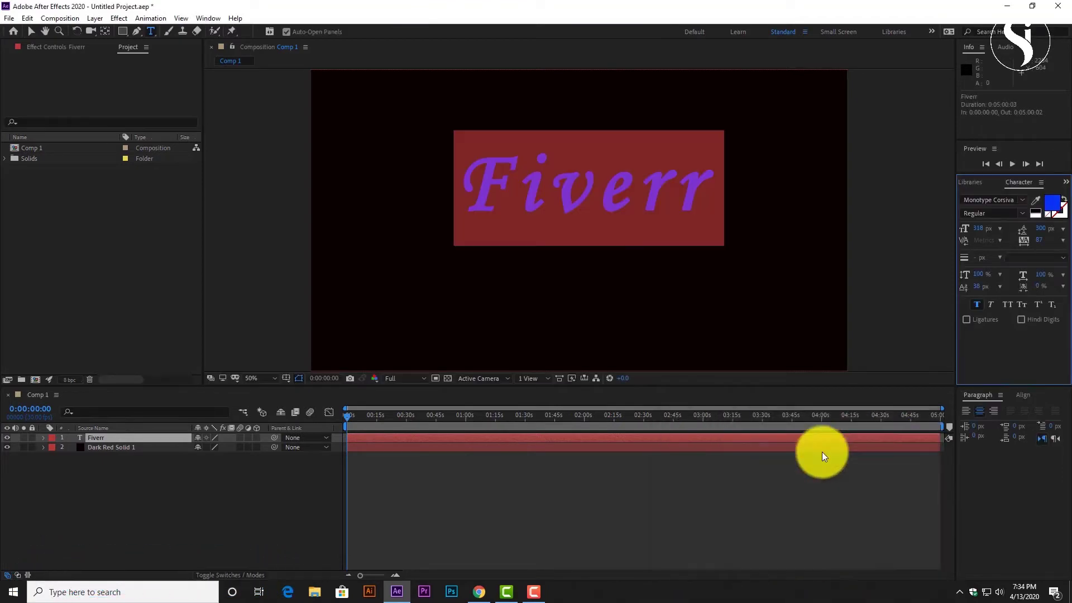
{"action": "left_click", "coordinate": [303, 513]}
Scale the Fiverr text layer to 146% and center it horizontally and vertically in the composition.
{"action": "left_click", "coordinate": [101, 439]}
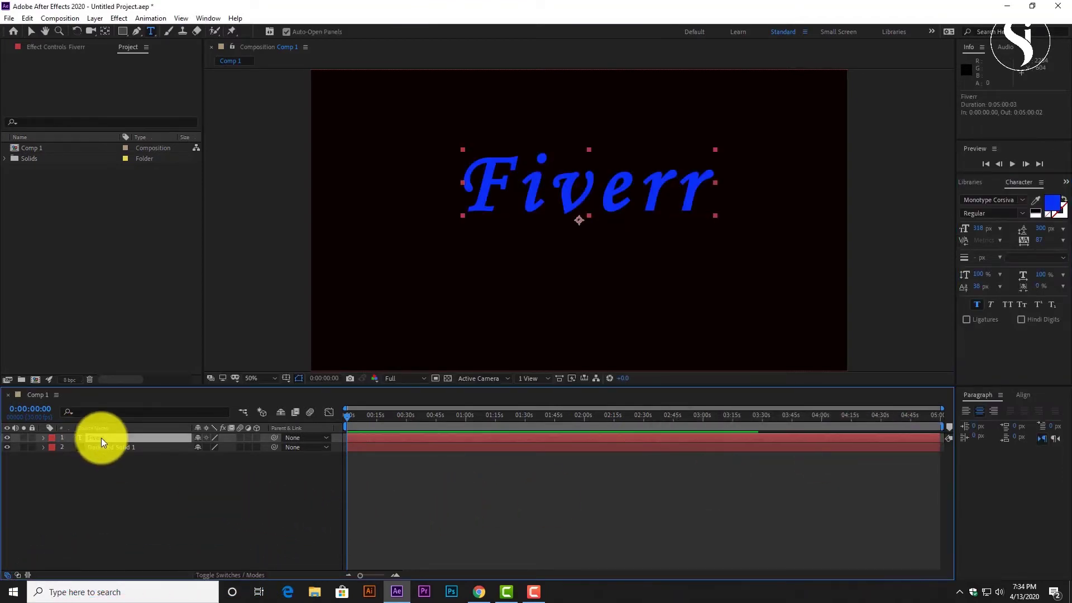
{"action": "key", "text": "s"}
{"action": "left_click_drag", "start_coordinate": [235, 449], "coordinate": [261, 454]}
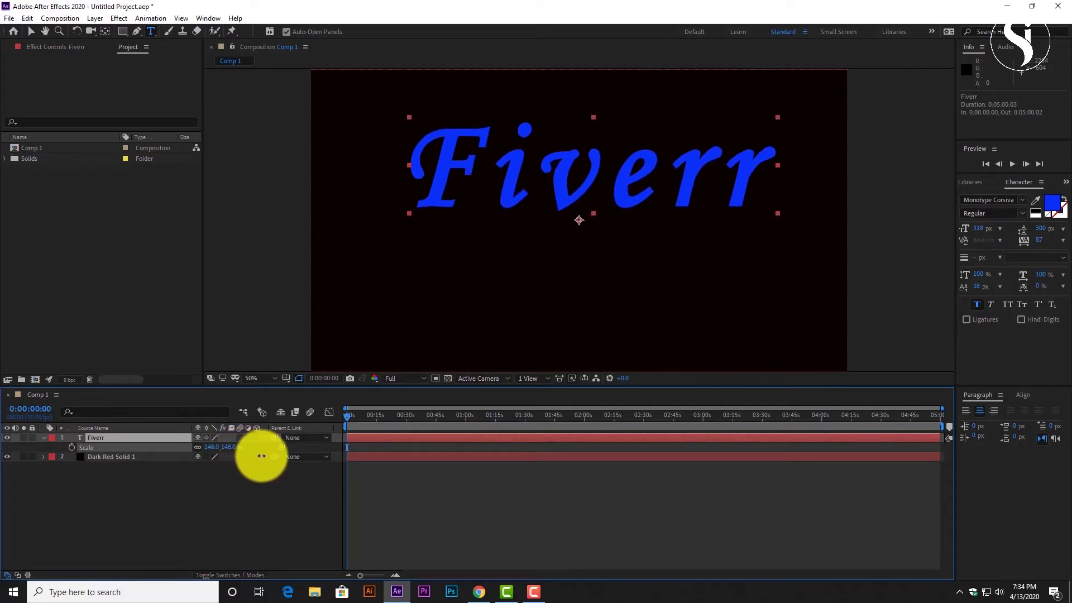
{"action": "left_click", "coordinate": [1024, 396]}
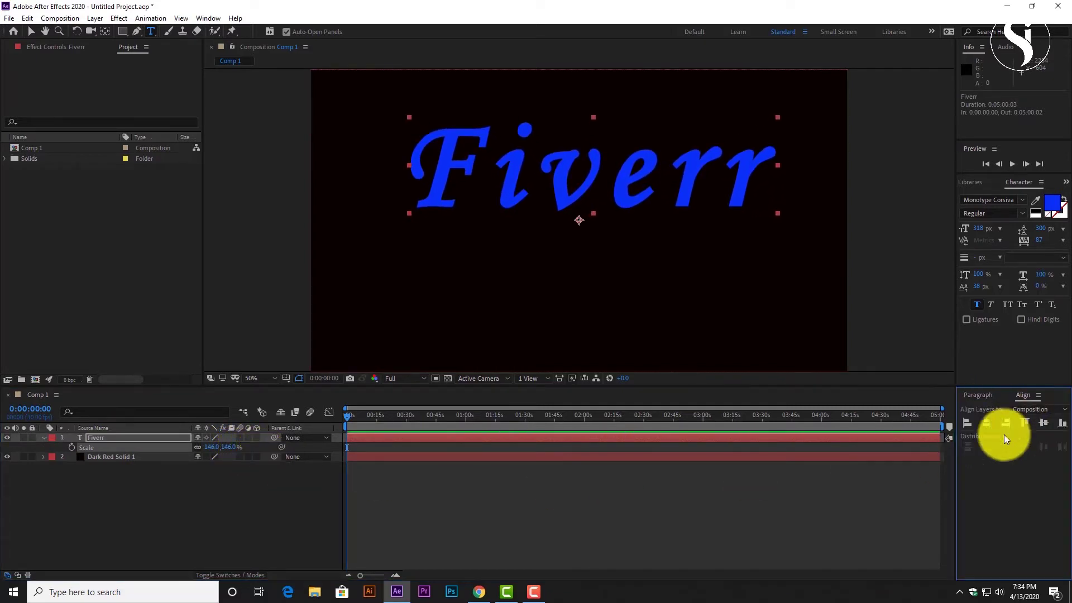
{"action": "left_click", "coordinate": [985, 425]}
{"action": "left_click", "coordinate": [1043, 424]}
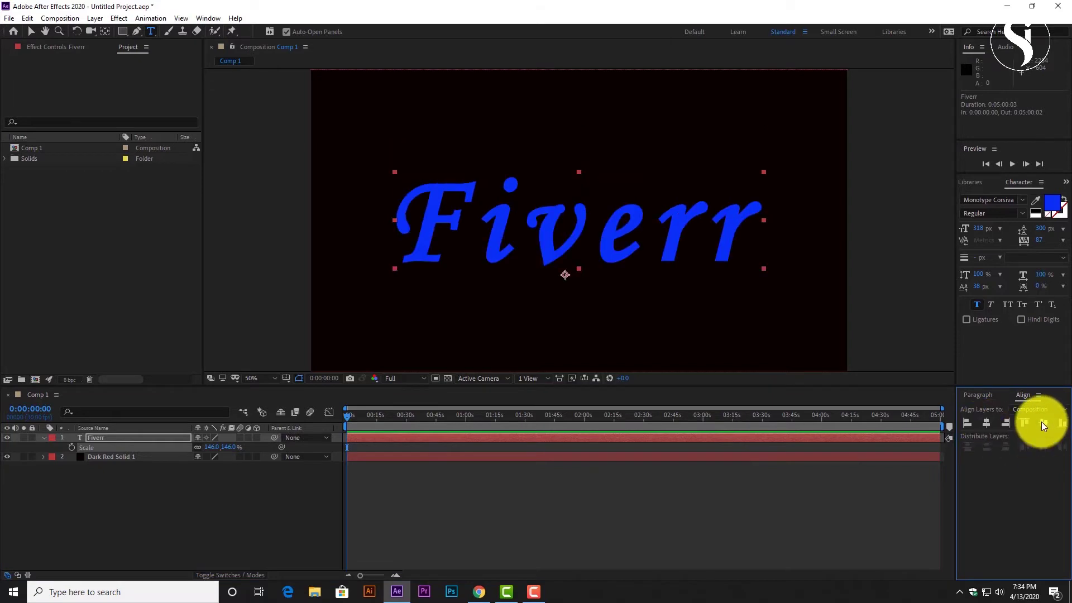
{"action": "left_click", "coordinate": [134, 481]}
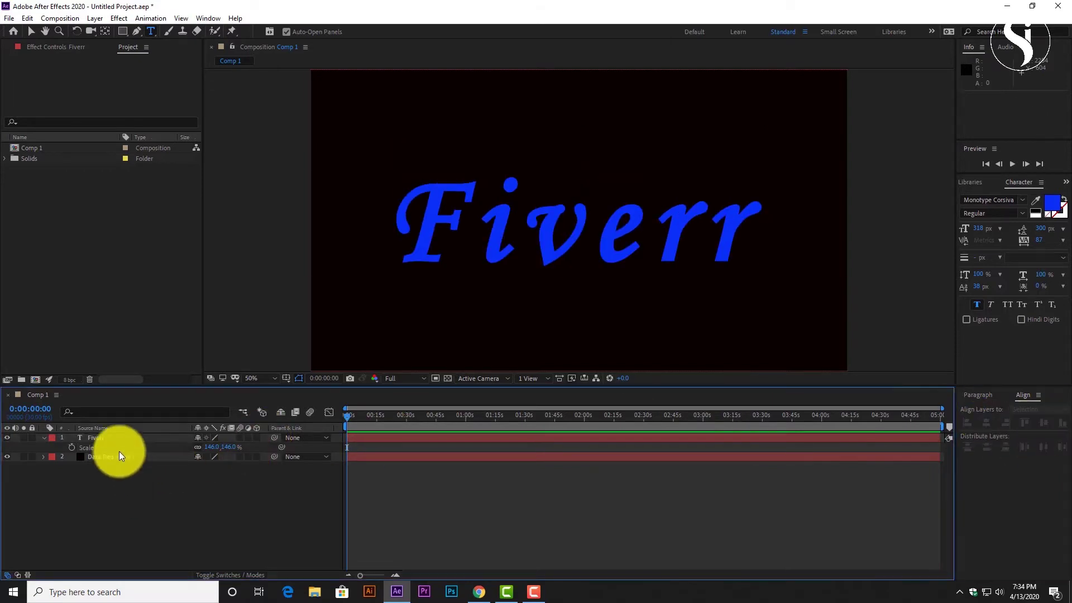
Auto-trace the Fiverr text layer on the current frame using the Alpha channel.
{"action": "left_click", "coordinate": [115, 436]}
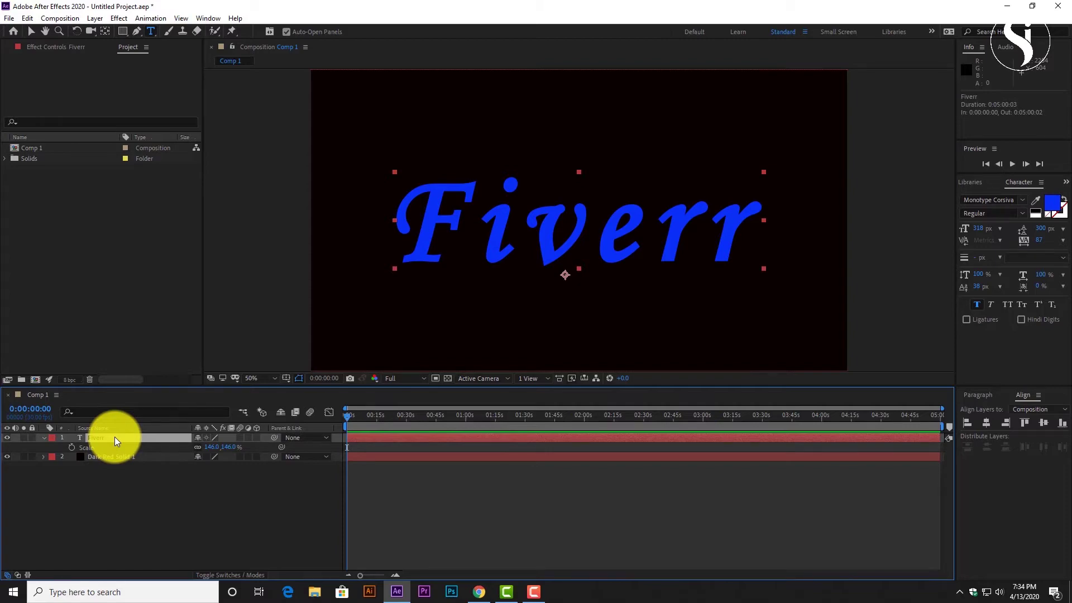
{"action": "left_click", "coordinate": [27, 18]}
{"action": "mouse_move", "coordinate": [105, 20]}
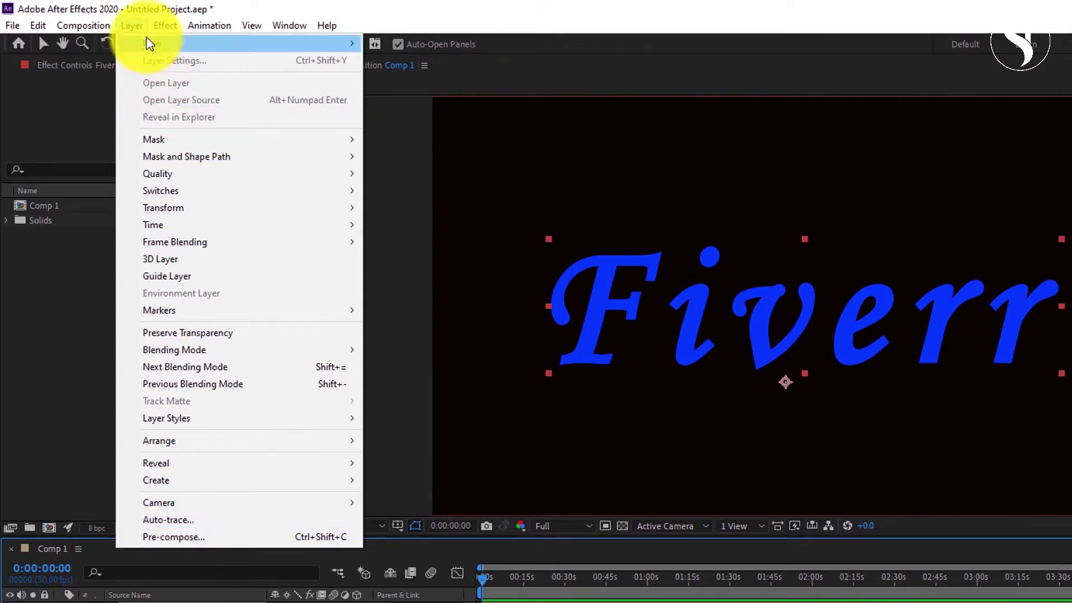
{"action": "left_click", "coordinate": [132, 35]}
{"action": "left_click", "coordinate": [132, 32]}
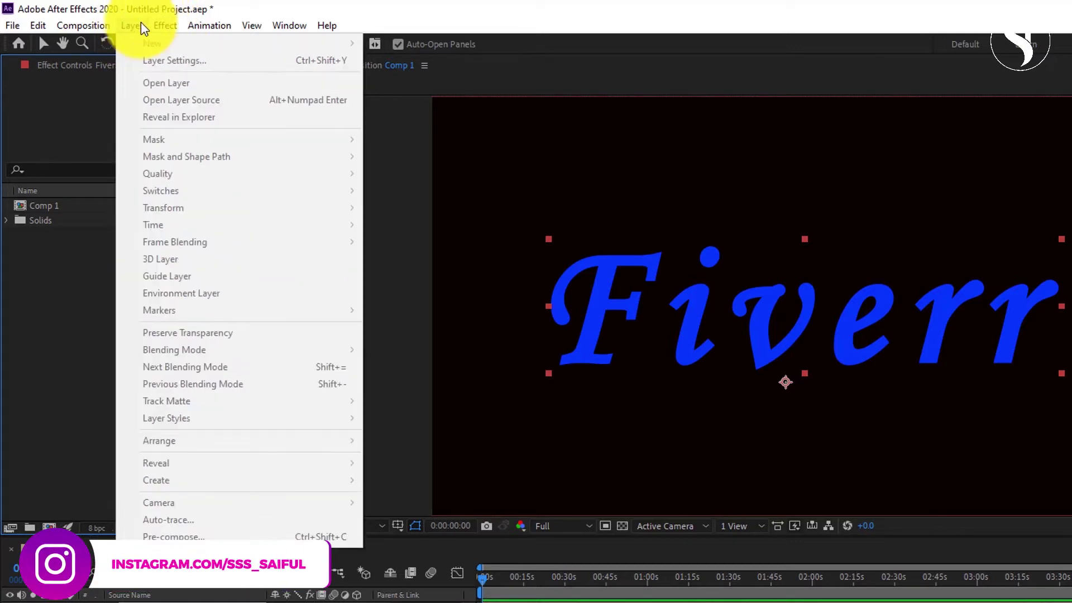
{"action": "left_click", "coordinate": [146, 597]}
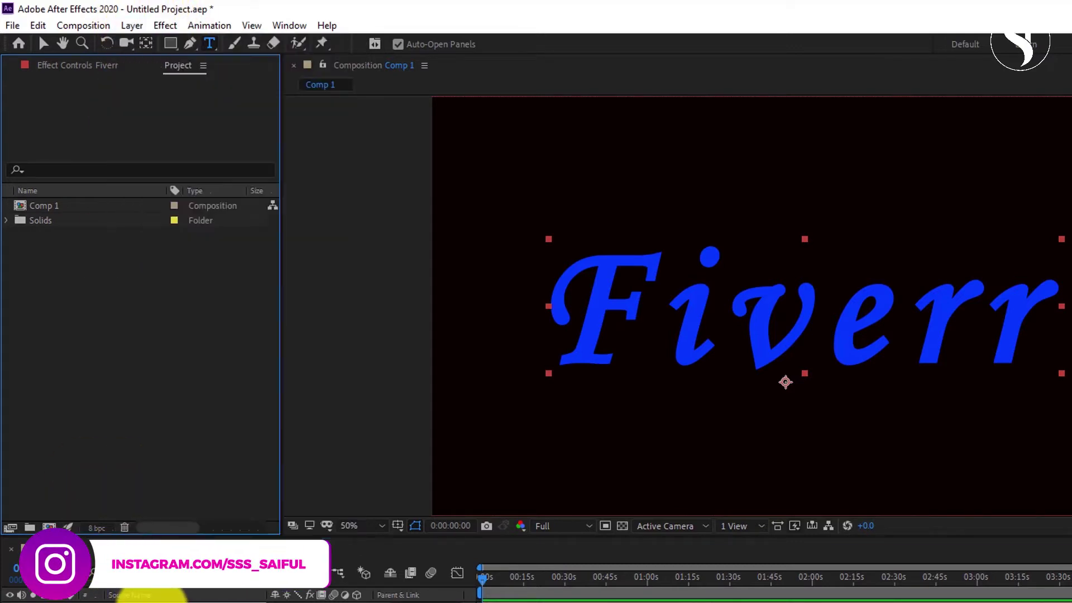
{"action": "left_click", "coordinate": [132, 33]}
{"action": "left_click", "coordinate": [169, 520]}
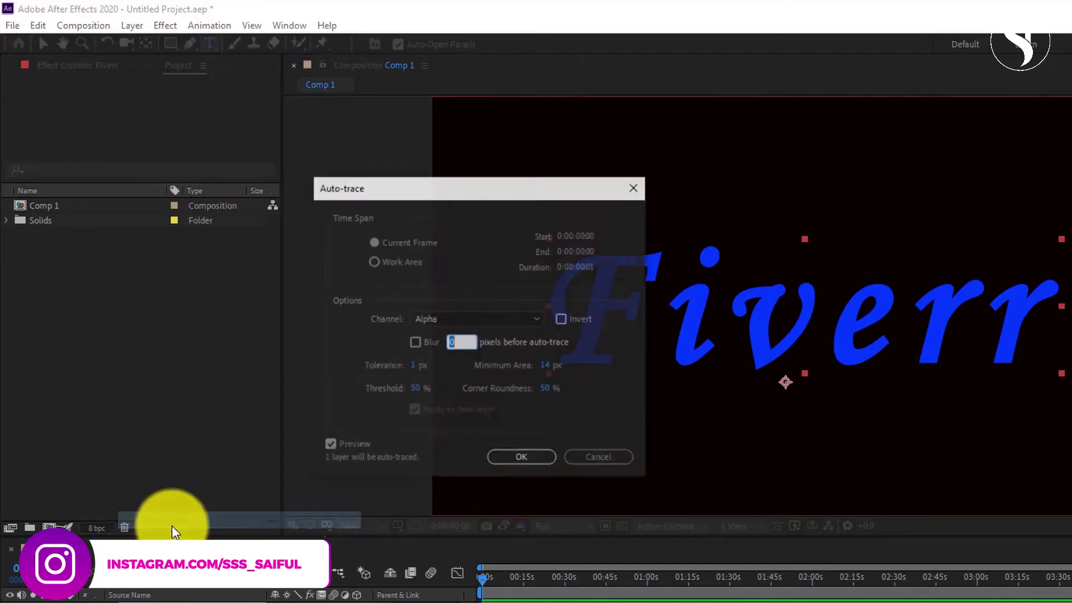
{"action": "left_click", "coordinate": [522, 457]}
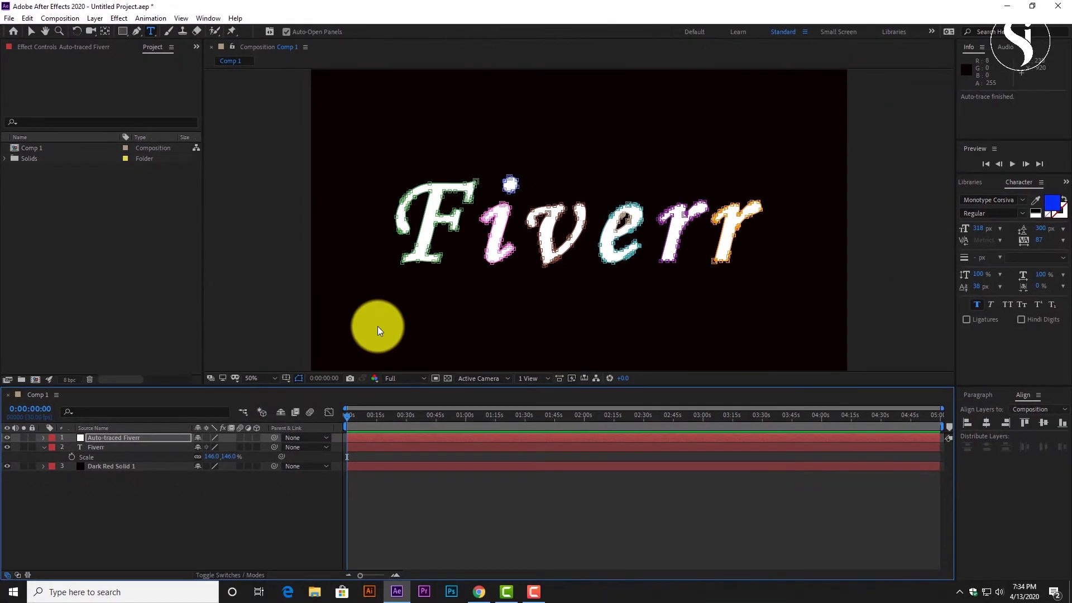
Hide the original Fiverr text layer beneath the auto-traced layer.
{"action": "left_click", "coordinate": [102, 442]}
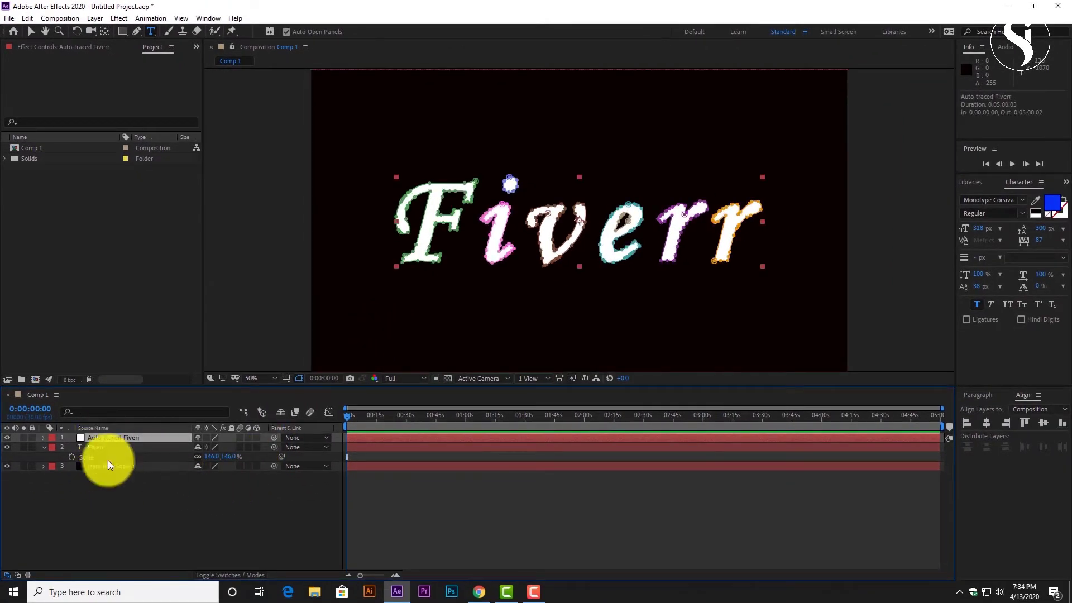
{"action": "right_click", "coordinate": [127, 518]}
{"action": "key", "text": "Escape"}
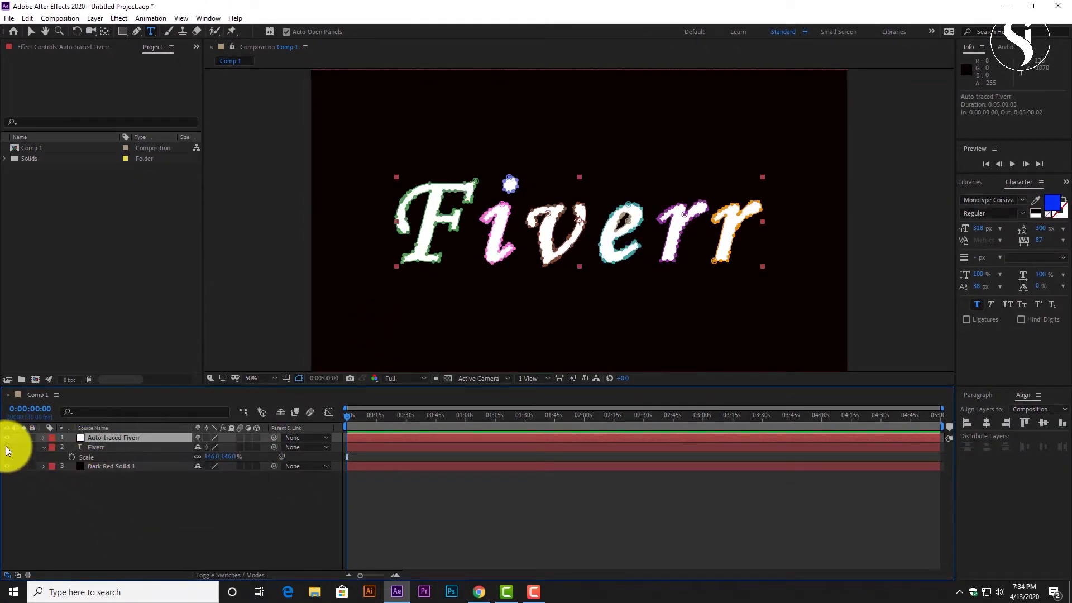
Create a 1920 × 1080 px solid layer named "Light" above the auto-traced layer.
{"action": "right_click", "coordinate": [129, 516]}
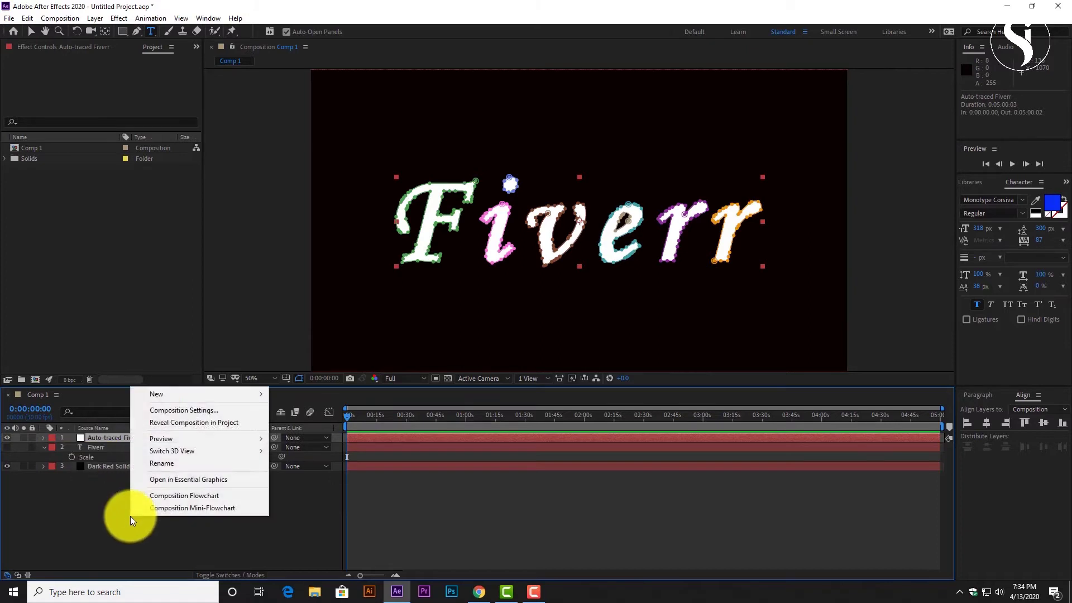
{"action": "mouse_move", "coordinate": [155, 395]}
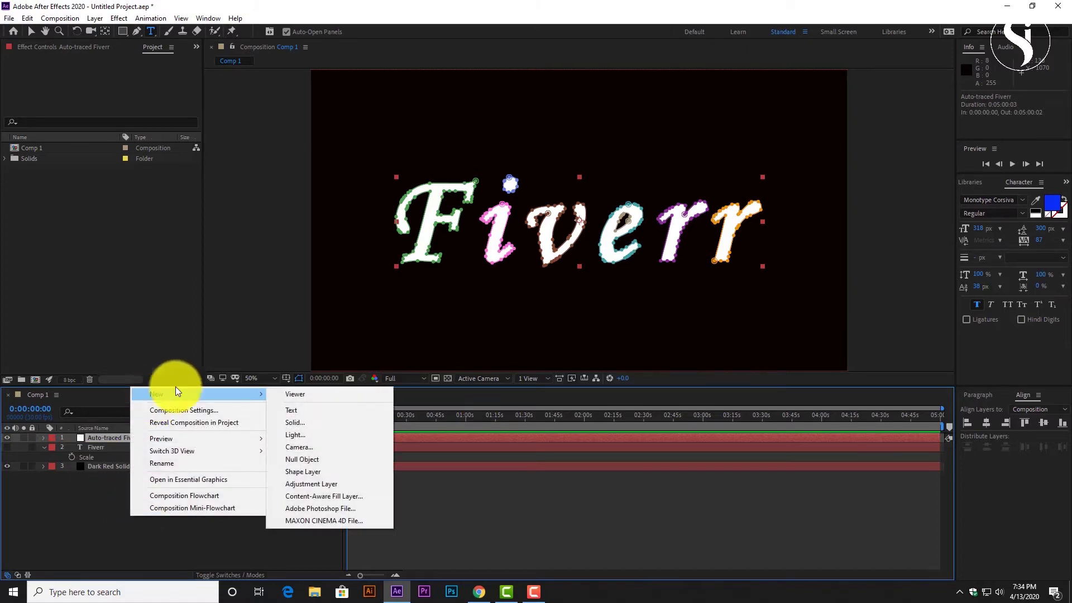
{"action": "left_click", "coordinate": [301, 422]}
{"action": "left_click_drag", "start_coordinate": [537, 203], "coordinate": [467, 198]}
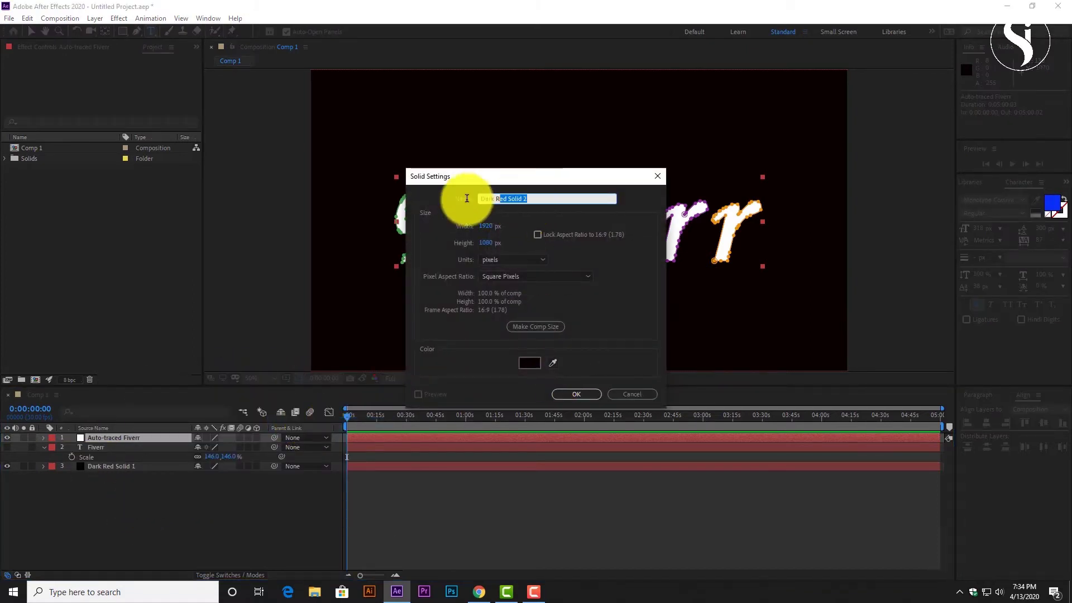
{"action": "type", "text": "Lifgt"}
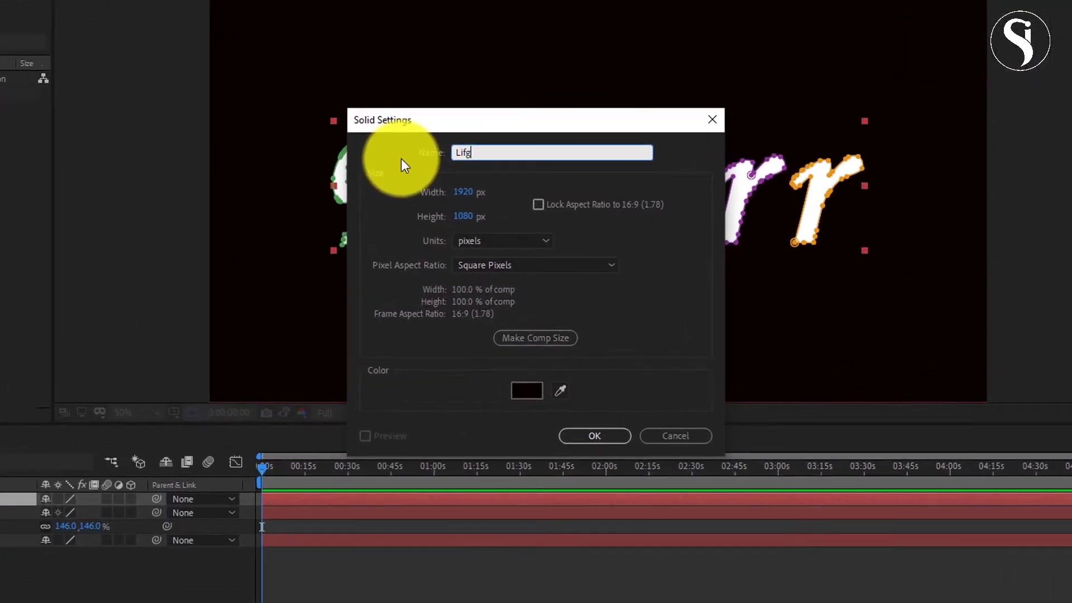
{"action": "key", "text": "BackSpace"}
{"action": "key", "text": "BackSpace"}
{"action": "key", "text": "BackSpace"}
{"action": "type", "text": "ght"}
{"action": "key", "text": "Return"}
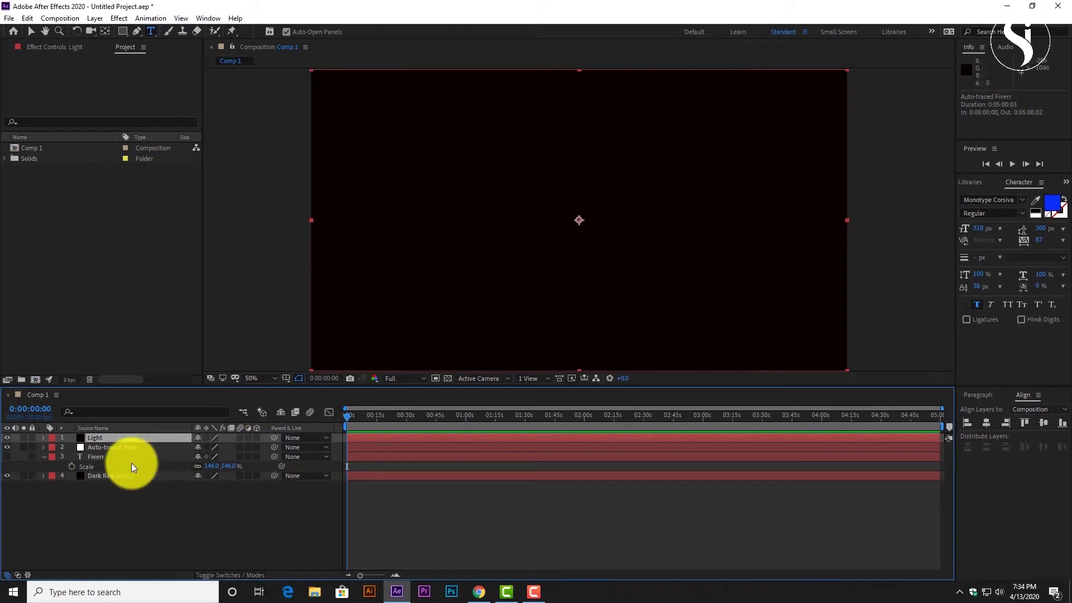
Copy all eight masks from the Auto-traced Fiverr layer to the Light layer and show layer names in the timeline.
{"action": "left_click", "coordinate": [105, 447]}
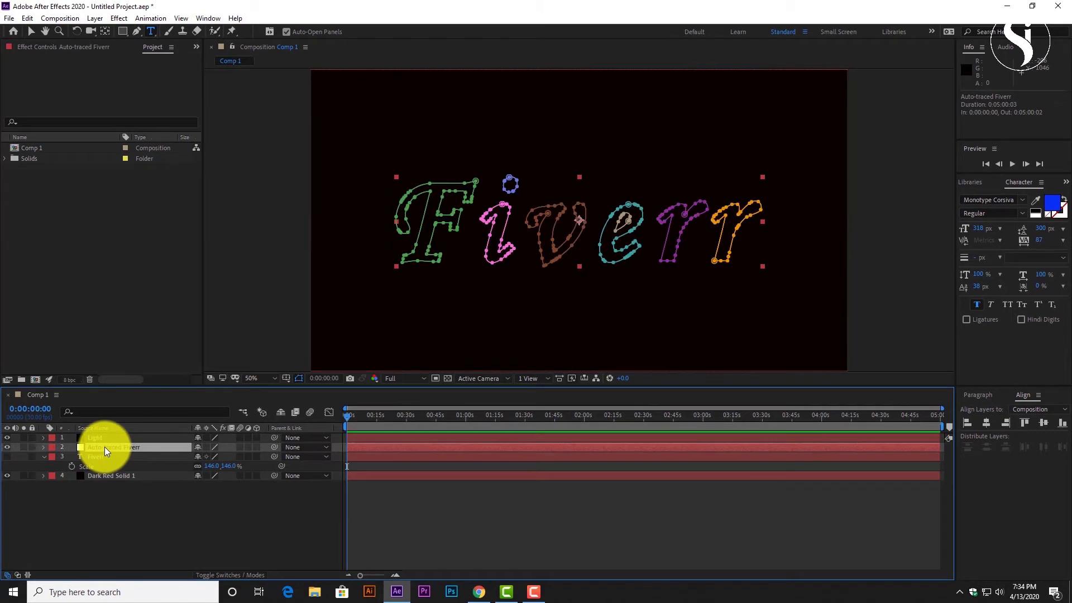
{"action": "left_click", "coordinate": [43, 447]}
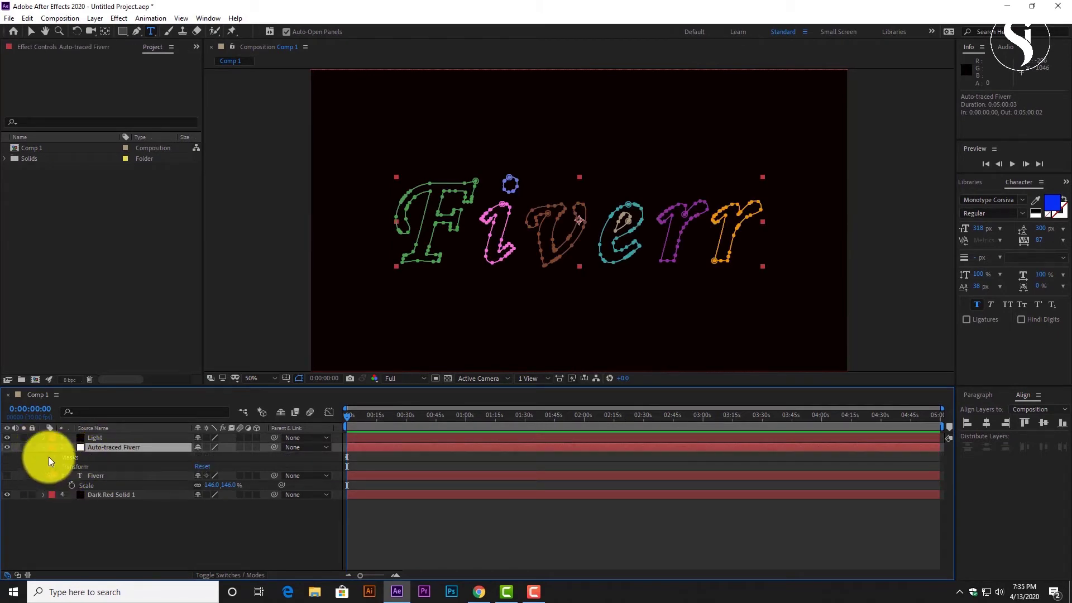
{"action": "left_click", "coordinate": [53, 457]}
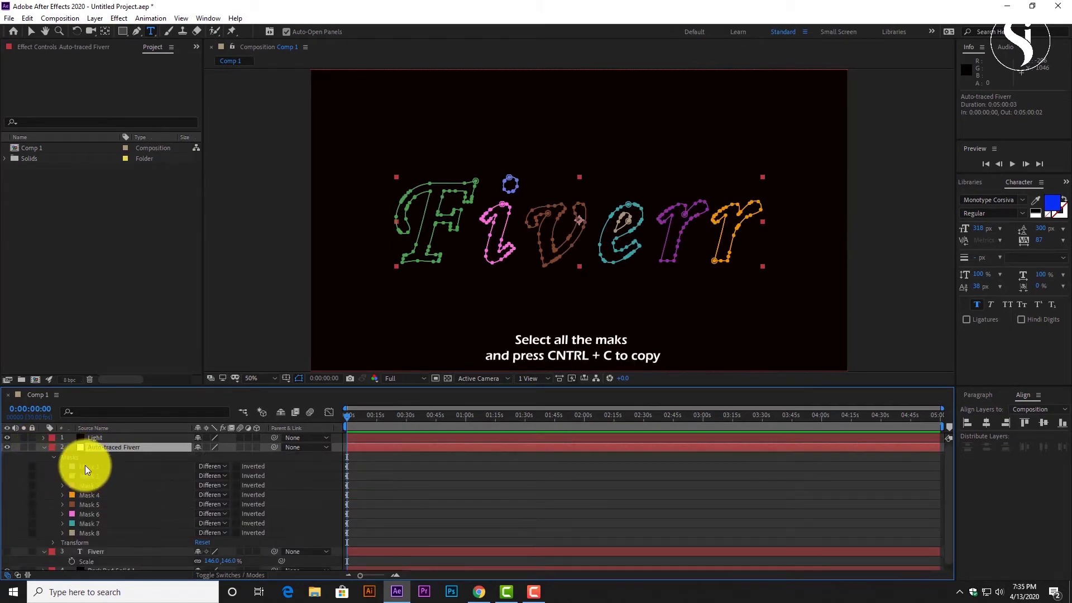
{"action": "left_click_drag", "start_coordinate": [85, 469], "coordinate": [119, 514]}
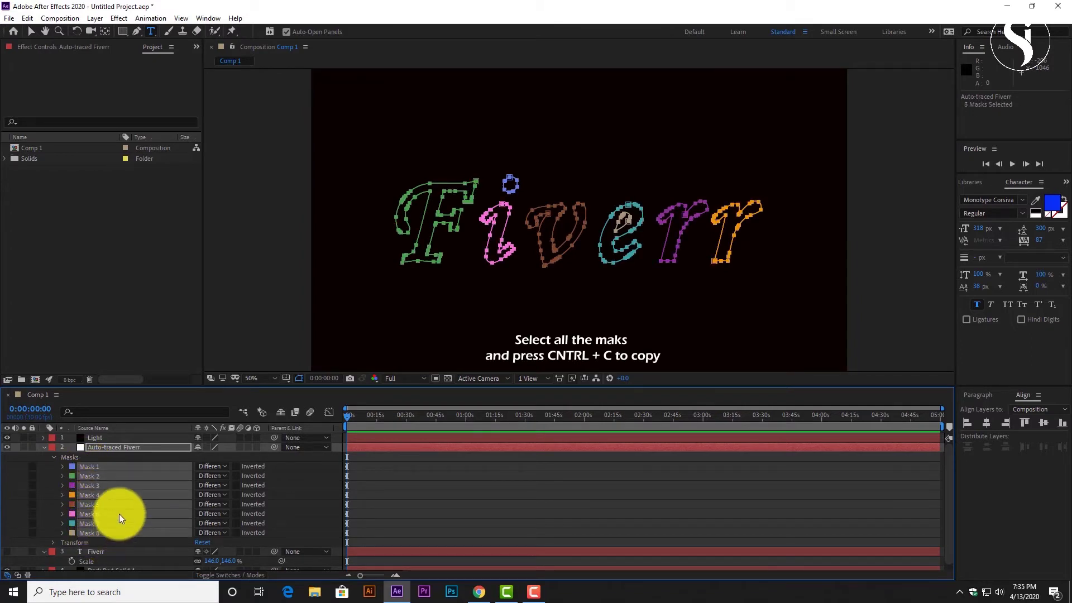
{"action": "left_click", "coordinate": [101, 437]}
{"action": "key", "text": "ctrl+v"}
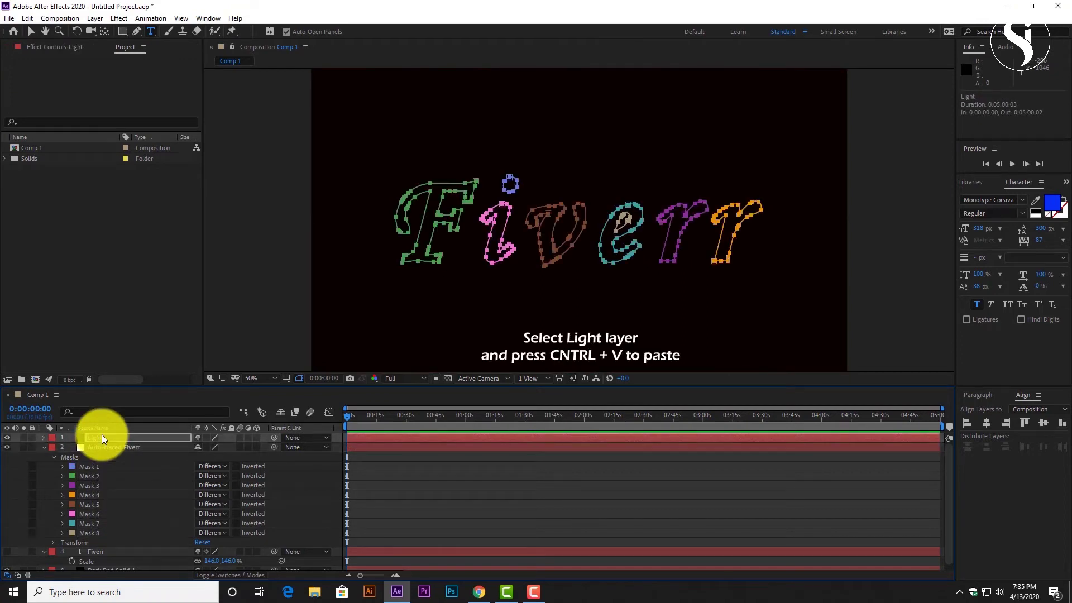
{"action": "left_click", "coordinate": [44, 447]}
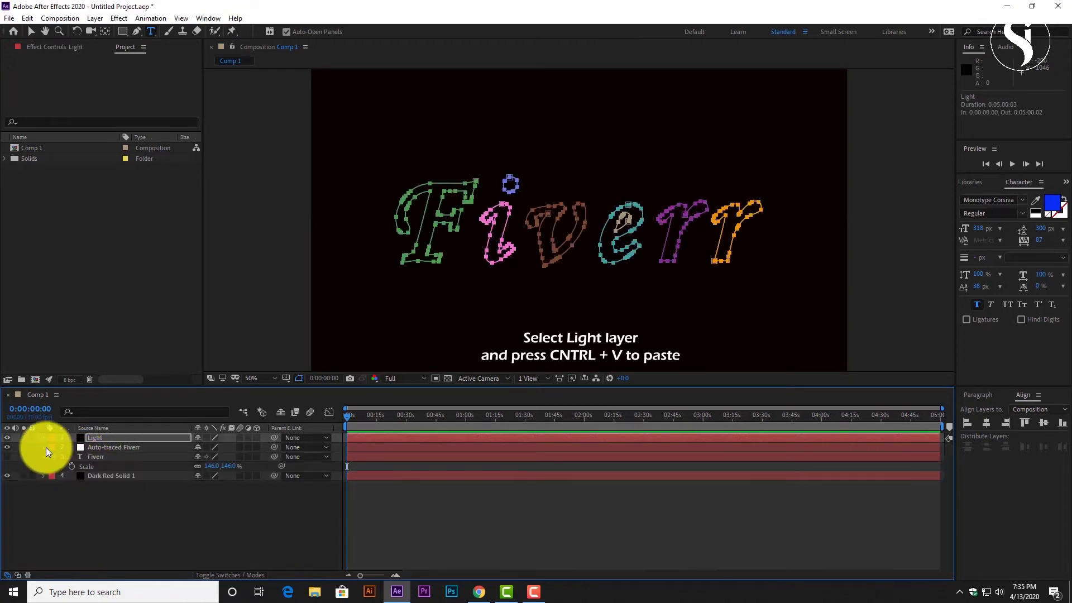
{"action": "left_click", "coordinate": [111, 430]}
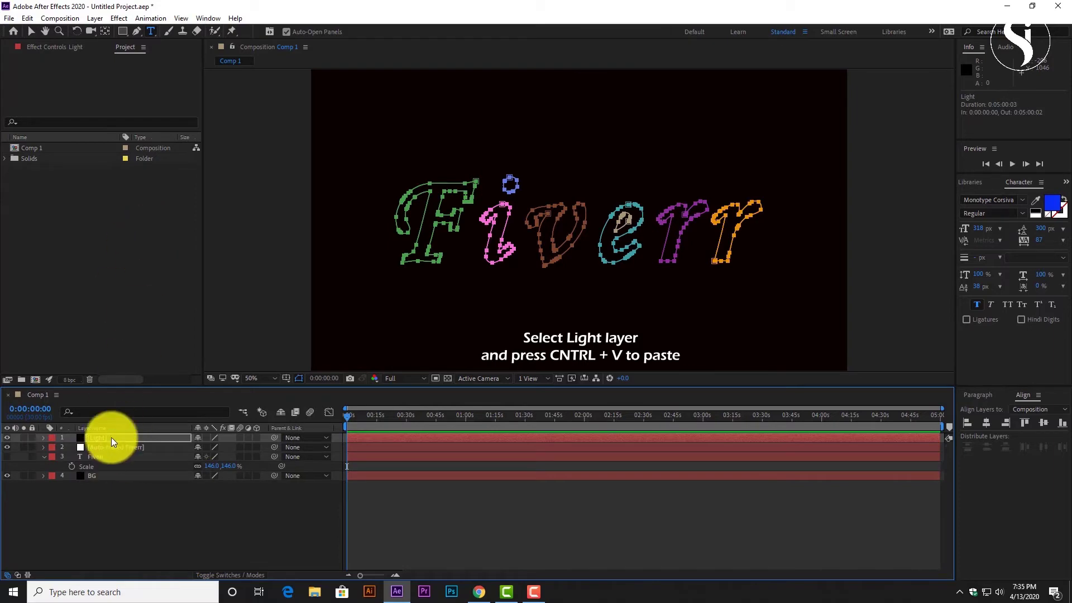
Apply the Video Copilot Saber effect to the Light layer.
{"action": "left_click", "coordinate": [113, 437]}
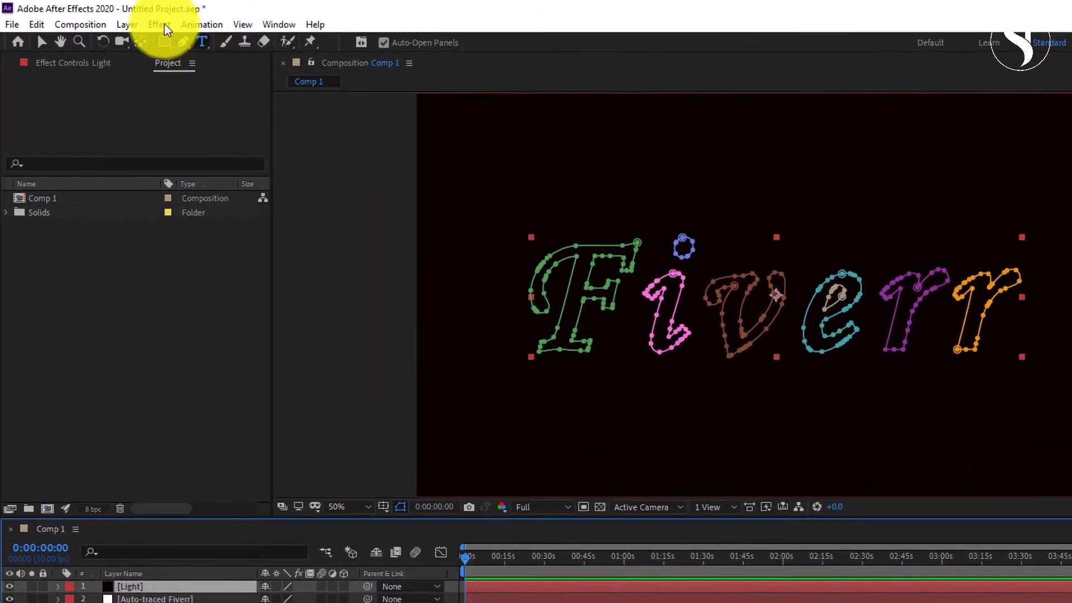
{"action": "left_click", "coordinate": [164, 23]}
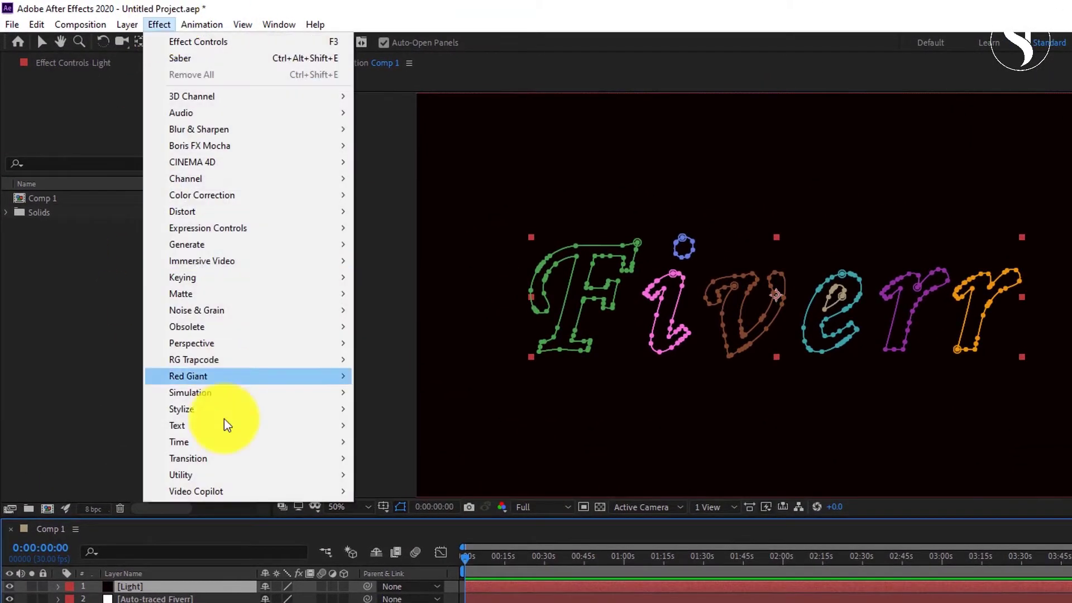
{"action": "mouse_move", "coordinate": [302, 493]}
{"action": "left_click", "coordinate": [387, 491]}
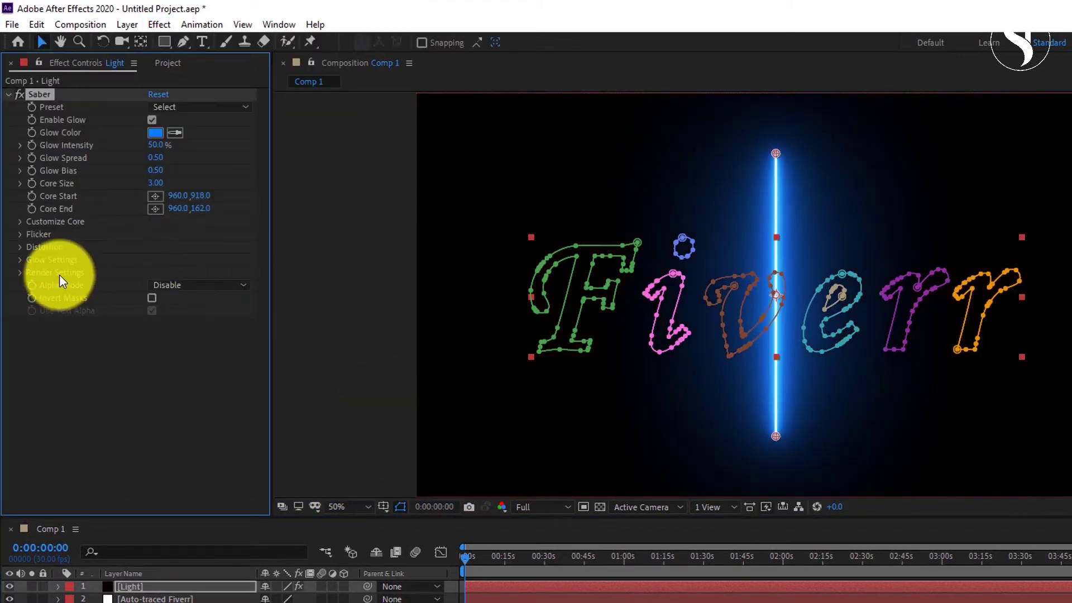
Set Saber's Composite Settings to Transparent in its render settings.
{"action": "left_click", "coordinate": [20, 272]}
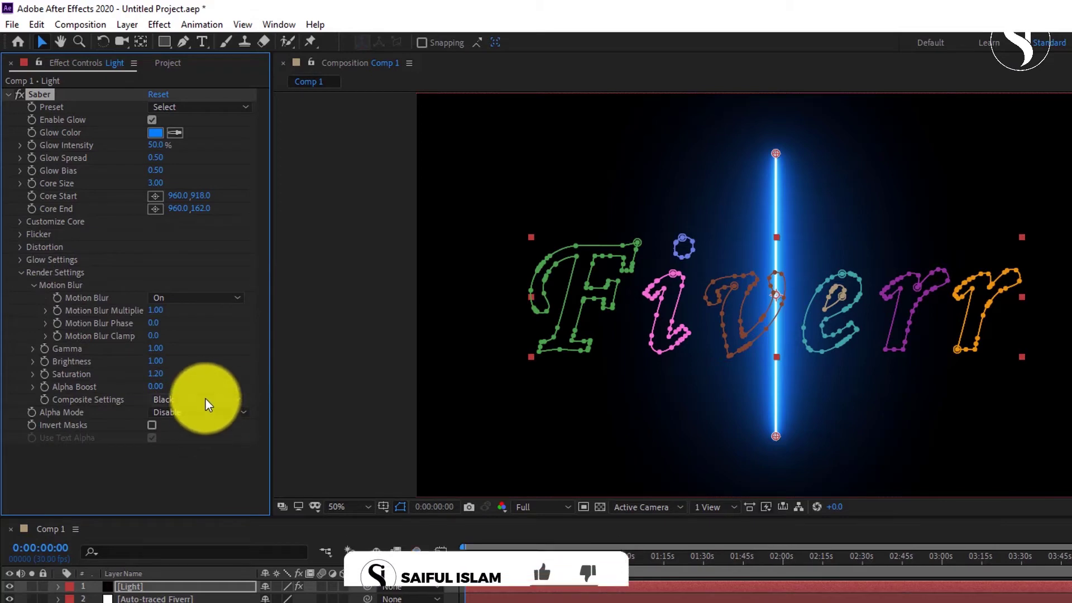
{"action": "left_click", "coordinate": [204, 398]}
{"action": "left_click", "coordinate": [224, 416]}
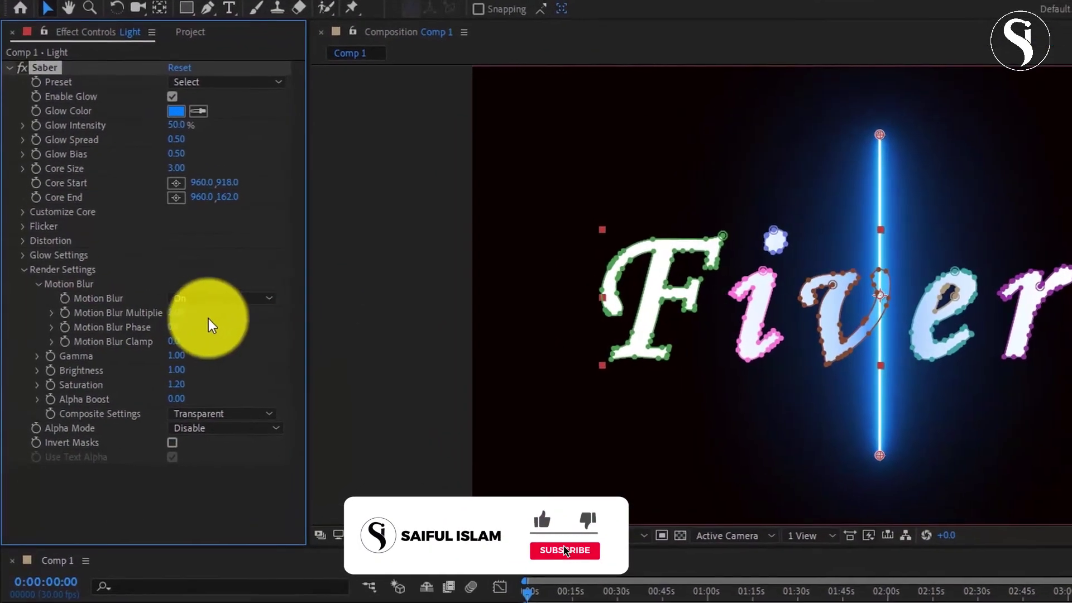
Set Saber's Core Type to Layer Masks so the glow follows the pasted letter outlines.
{"action": "left_click", "coordinate": [22, 211]}
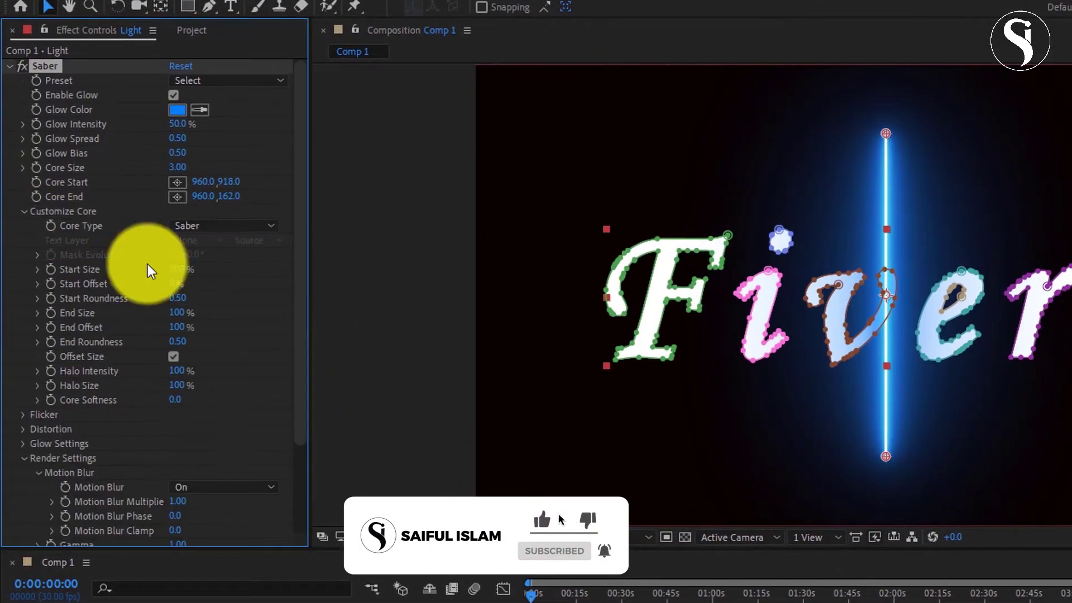
{"action": "left_click", "coordinate": [221, 226]}
{"action": "left_click", "coordinate": [259, 262]}
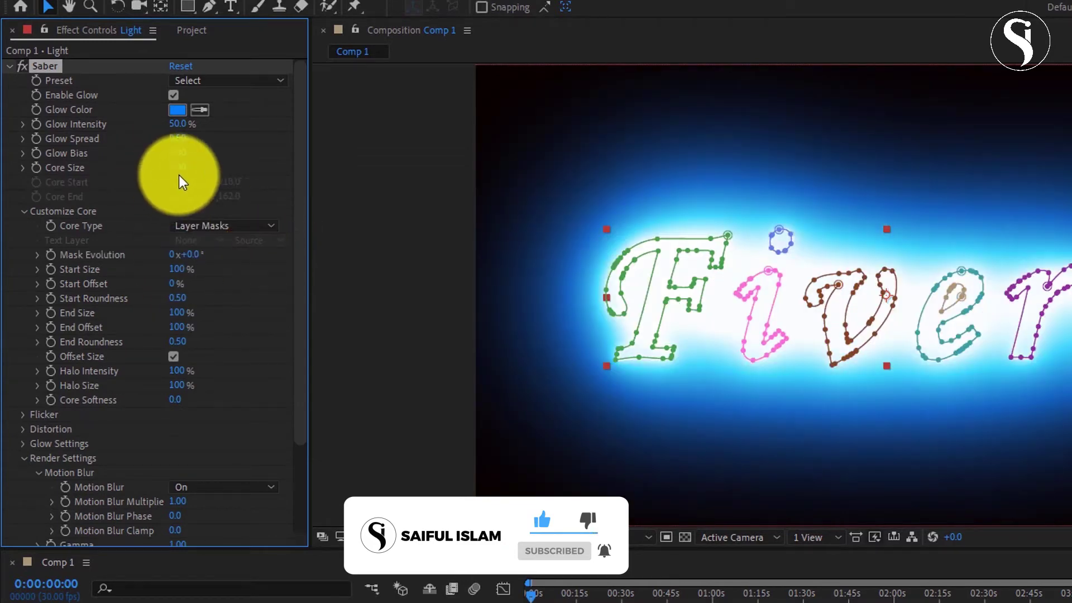
Adjust the Saber glow to an intensity of 39%, a spread of 0.44 and a bias of 0.22.
{"action": "left_click_drag", "start_coordinate": [174, 151], "coordinate": [136, 150]}
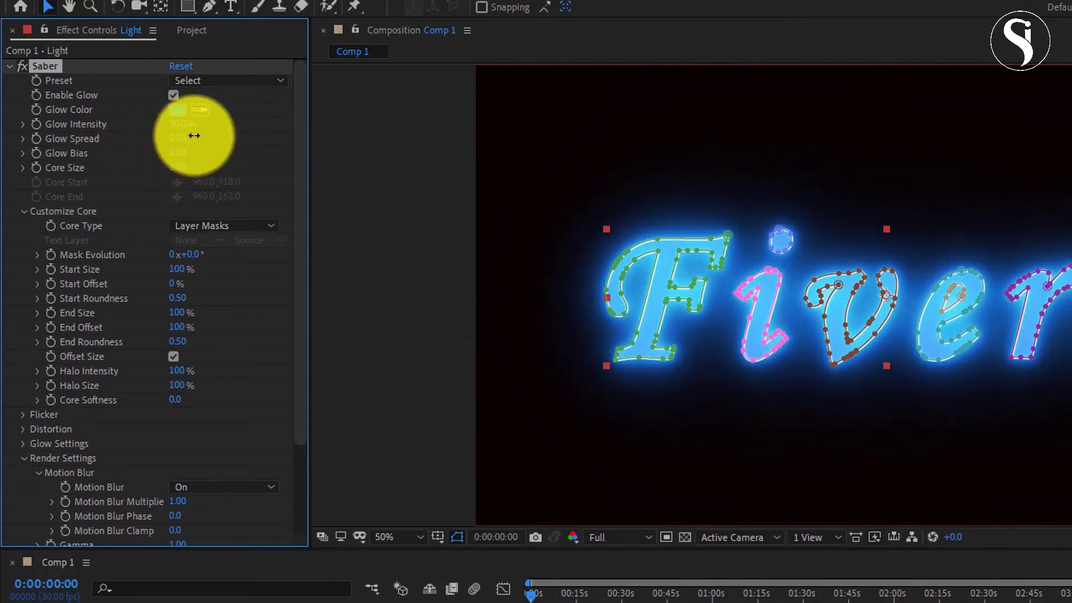
{"action": "left_click", "coordinate": [246, 594]}
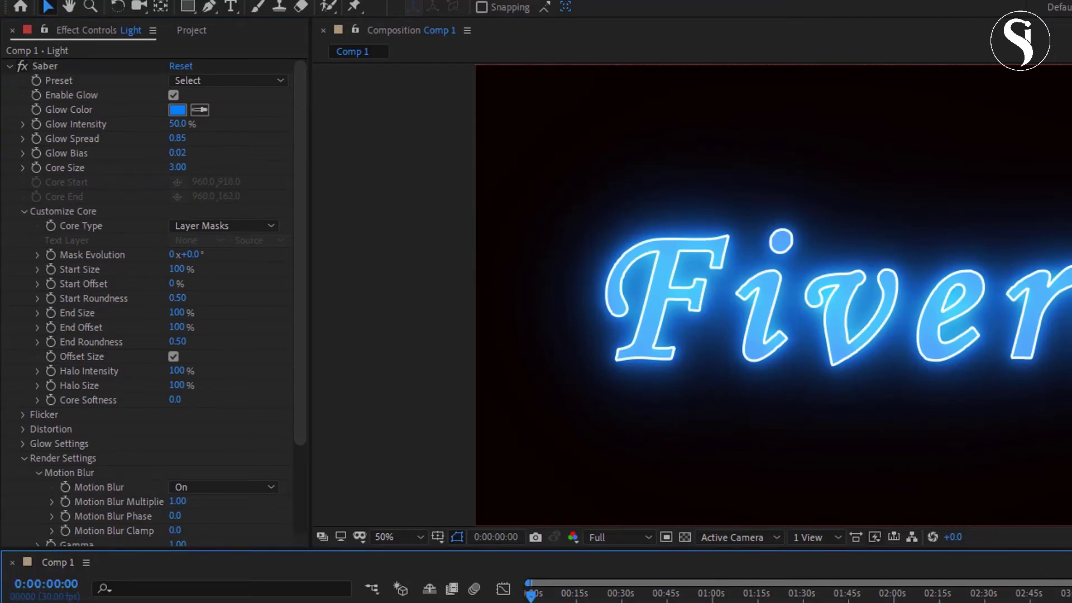
{"action": "left_click_drag", "start_coordinate": [178, 123], "coordinate": [300, 546]}
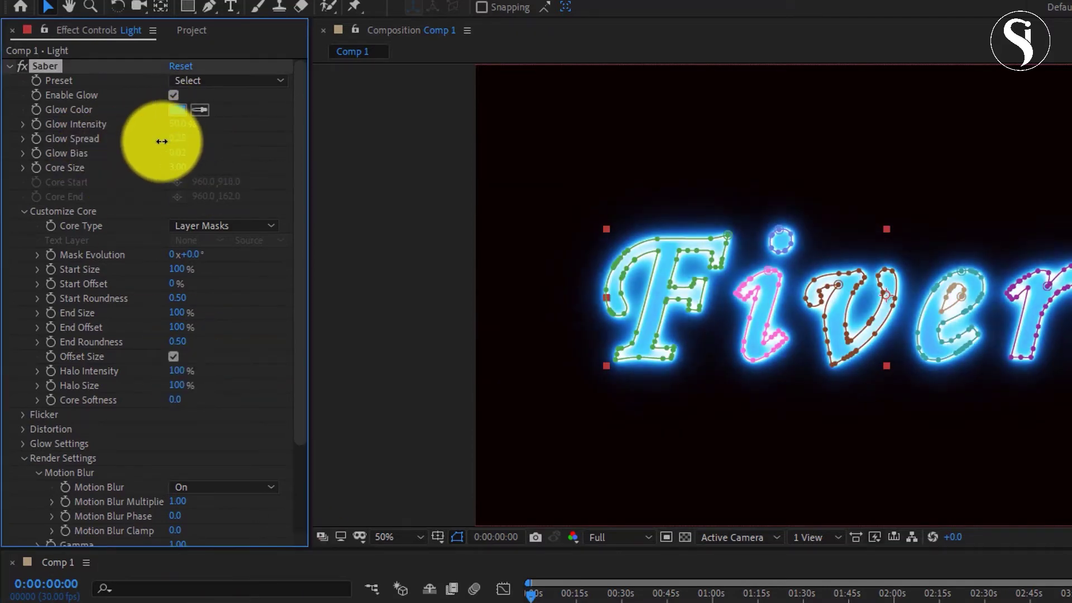
{"action": "mouse_move", "coordinate": [168, 140]}
{"action": "left_mouse_down"}
{"action": "mouse_move", "coordinate": [200, 138]}
{"action": "mouse_move", "coordinate": [179, 138]}
{"action": "mouse_move", "coordinate": [190, 123]}
{"action": "mouse_move", "coordinate": [157, 123]}
{"action": "left_mouse_up"}
{"action": "mouse_move", "coordinate": [172, 164]}
{"action": "left_mouse_down"}
{"action": "mouse_move", "coordinate": [193, 164]}
{"action": "mouse_move", "coordinate": [158, 169]}
{"action": "left_mouse_up"}
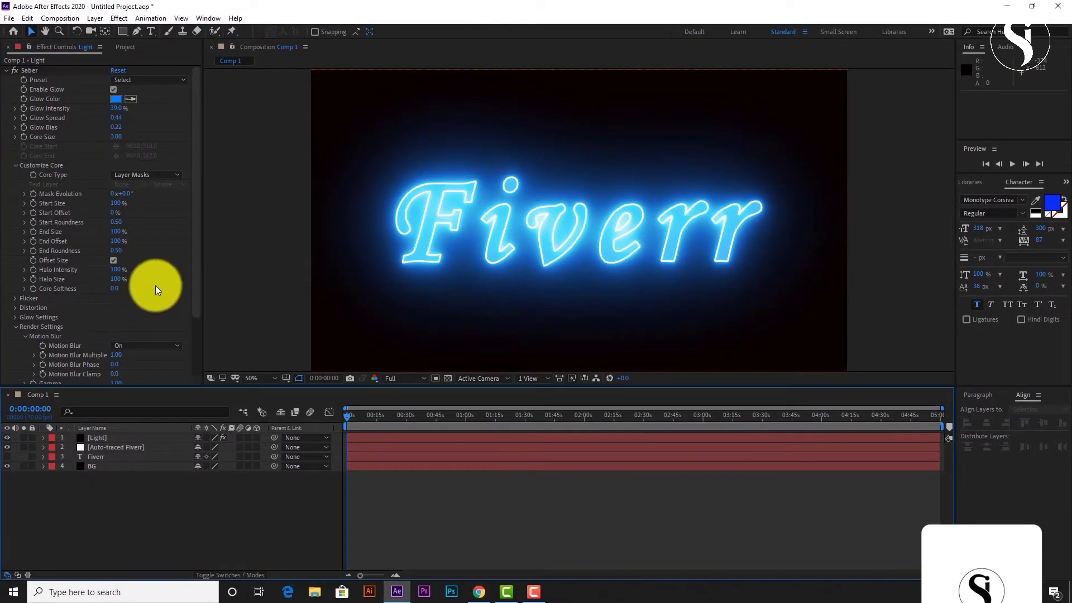
Reduce Saber's Glow Intensity to 32% and Glow Spread to 0.39.
{"action": "left_click_drag", "start_coordinate": [172, 123], "coordinate": [115, 120]}
{"action": "left_click", "coordinate": [117, 507]}
{"action": "left_click", "coordinate": [158, 510]}
{"action": "left_click", "coordinate": [148, 474]}
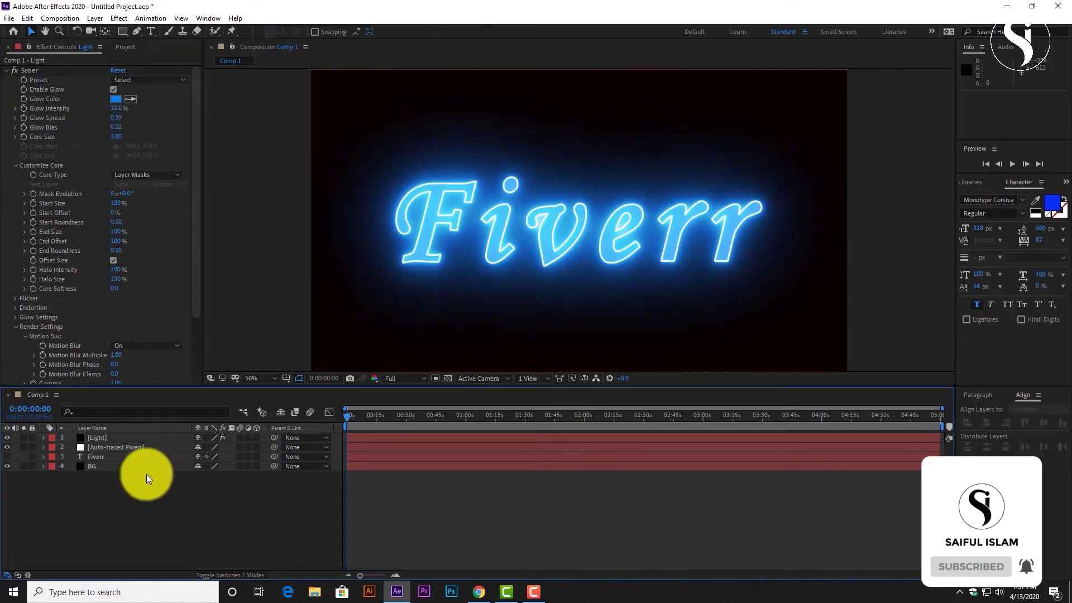
Set Saber's Glow Spread to 0.51 and Glow Intensity to 31%.
{"action": "left_click", "coordinate": [124, 117]}
{"action": "left_click", "coordinate": [158, 526]}
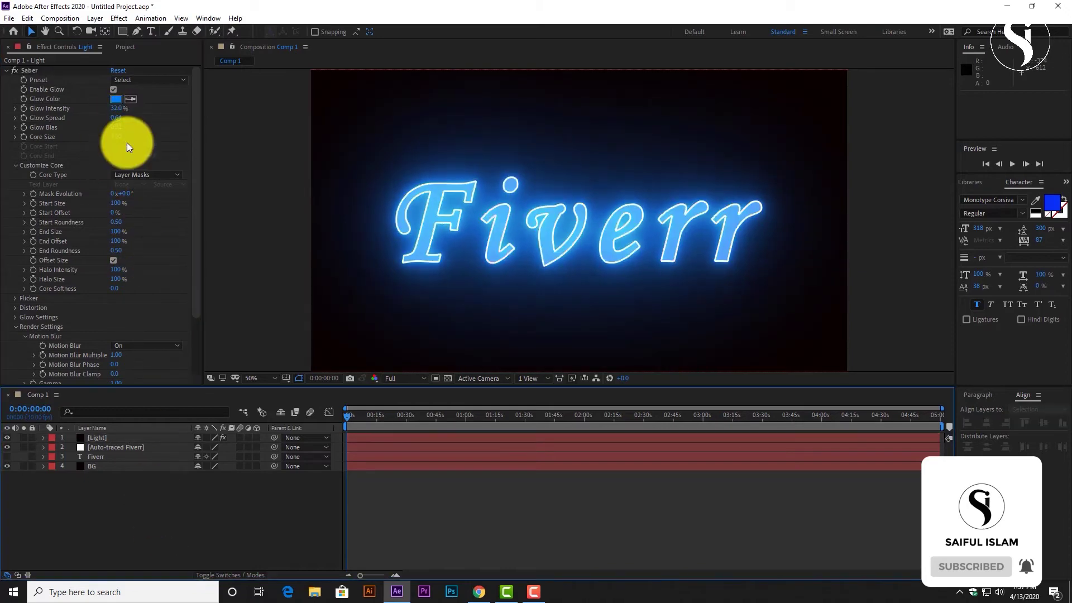
{"action": "left_click_drag", "start_coordinate": [117, 118], "coordinate": [31, 109]}
{"action": "left_click", "coordinate": [119, 117]}
{"action": "left_click", "coordinate": [136, 526]}
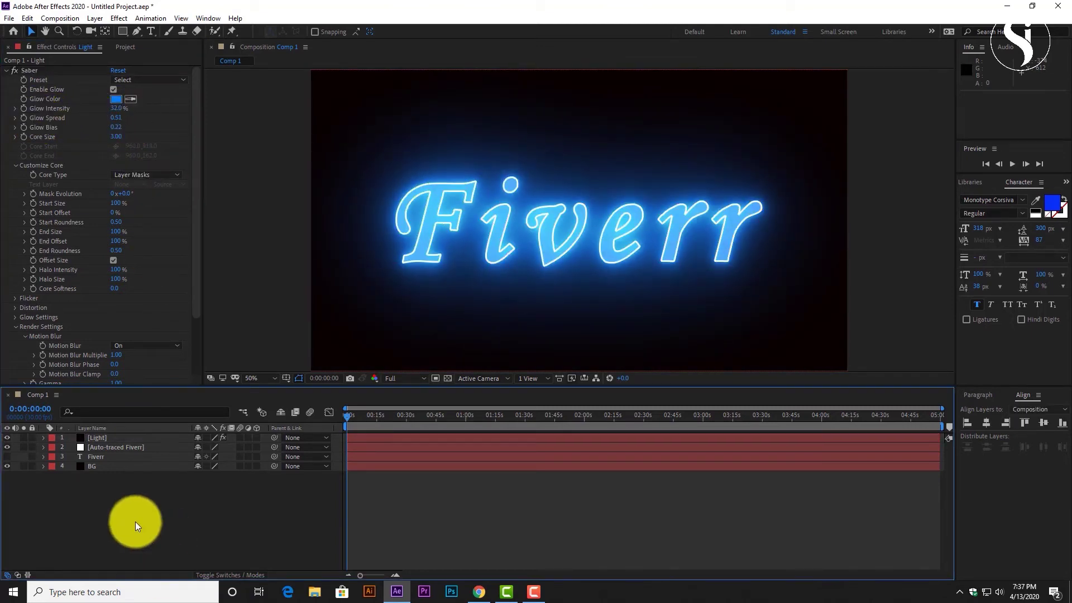
{"action": "mouse_move", "coordinate": [115, 108]}
{"action": "left_mouse_down"}
{"action": "mouse_move", "coordinate": [144, 134]}
{"action": "mouse_move", "coordinate": [96, 107]}
{"action": "left_mouse_up"}
{"action": "left_click", "coordinate": [166, 518]}
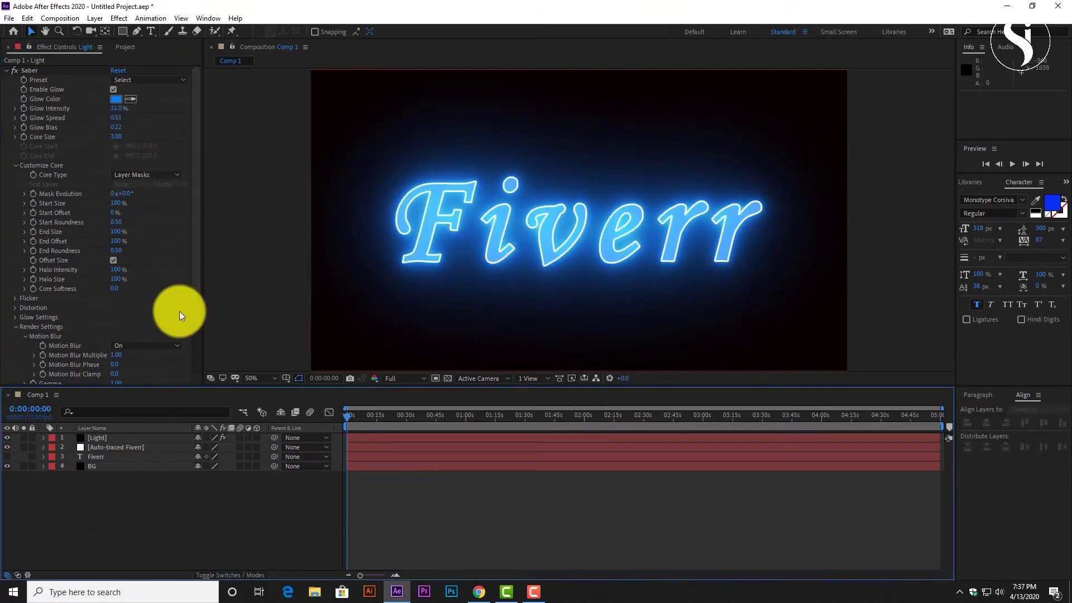
Try a Saber Core Size of 2.00 on the Light layer and restore it to 3.00.
{"action": "left_click_drag", "start_coordinate": [112, 136], "coordinate": [114, 136]}
{"action": "left_click", "coordinate": [151, 391]}
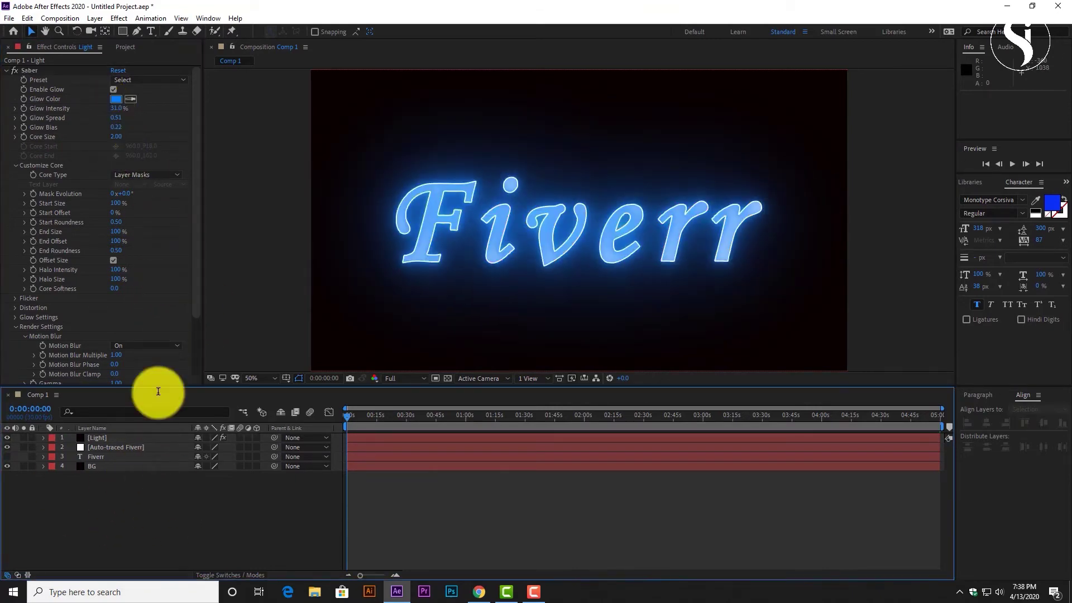
{"action": "left_click", "coordinate": [114, 137]}
{"action": "key", "text": "Return"}
{"action": "left_click", "coordinate": [89, 218]}
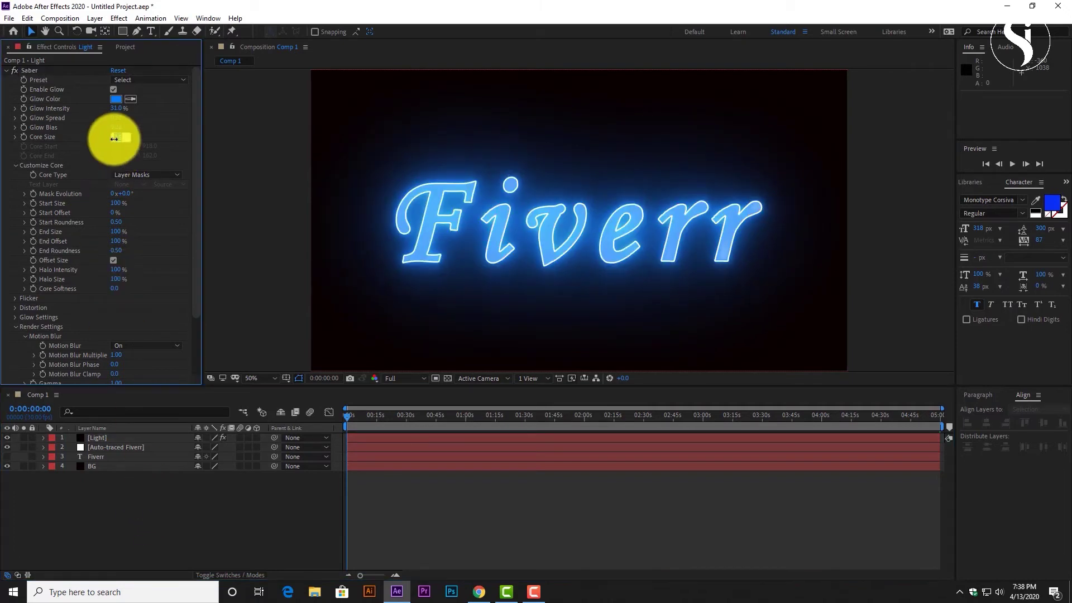
{"action": "left_click", "coordinate": [114, 137]}
{"action": "left_click", "coordinate": [151, 375]}
{"action": "left_click", "coordinate": [115, 136]}
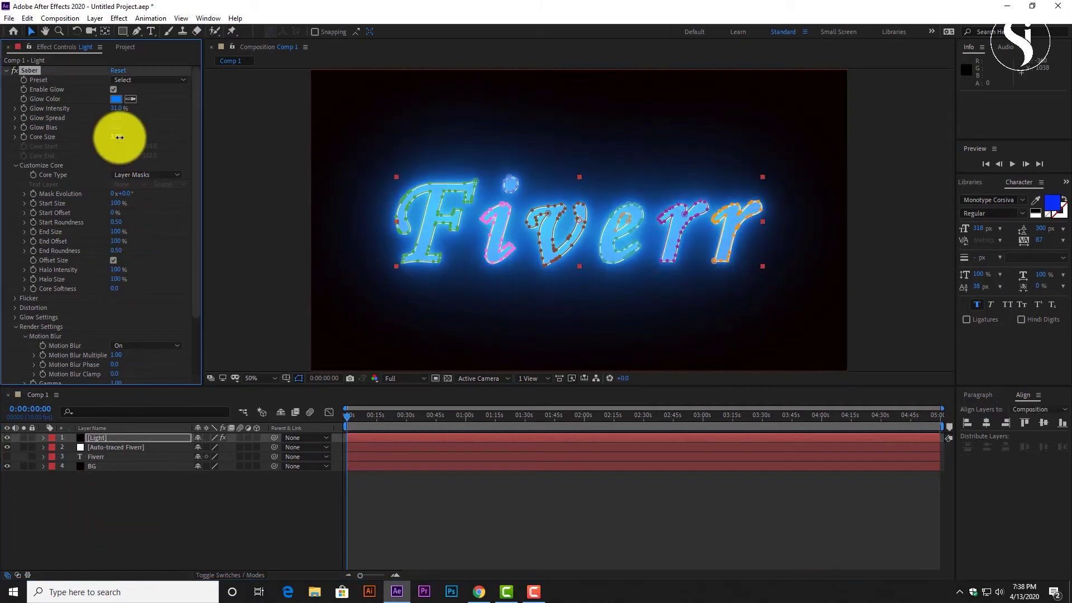
{"action": "left_click", "coordinate": [108, 253]}
{"action": "left_click", "coordinate": [119, 438]}
{"action": "left_click", "coordinate": [120, 136]}
Set Saber's Glow Bias to 0.25, undoing a trial value of 5.
{"action": "left_click", "coordinate": [112, 125]}
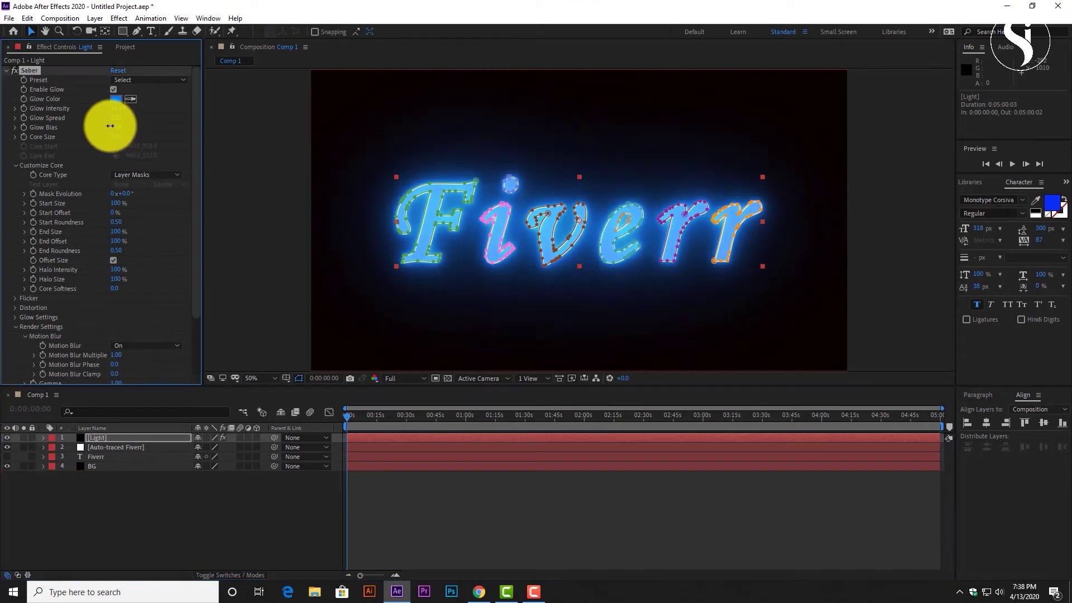
{"action": "left_click", "coordinate": [153, 514]}
{"action": "left_click", "coordinate": [115, 125]}
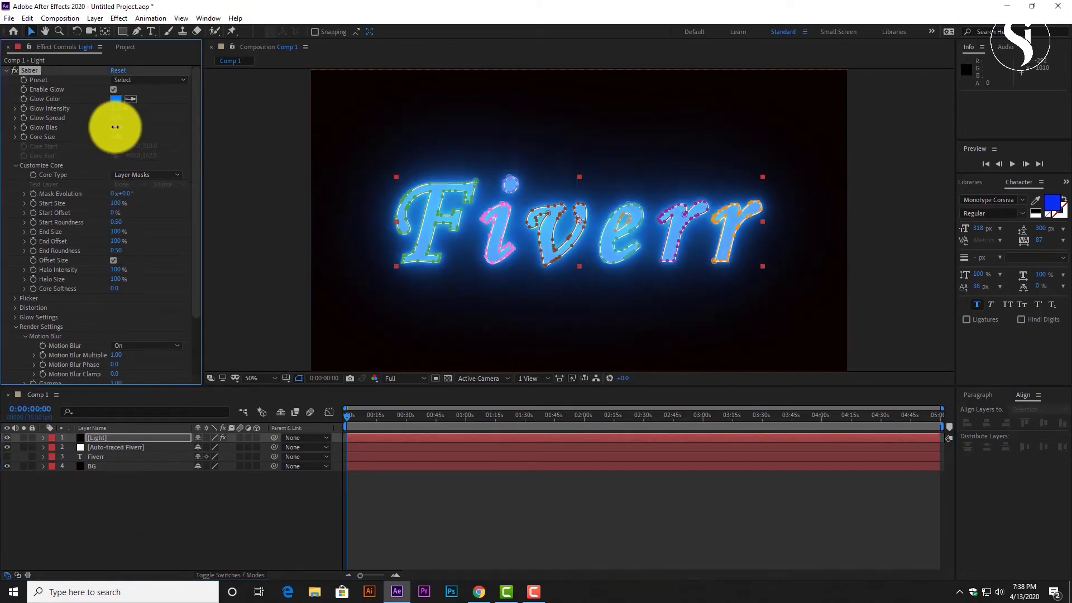
{"action": "left_click", "coordinate": [151, 511]}
{"action": "left_click", "coordinate": [117, 128]}
{"action": "type", "text": "5"}
{"action": "key", "text": "Return"}
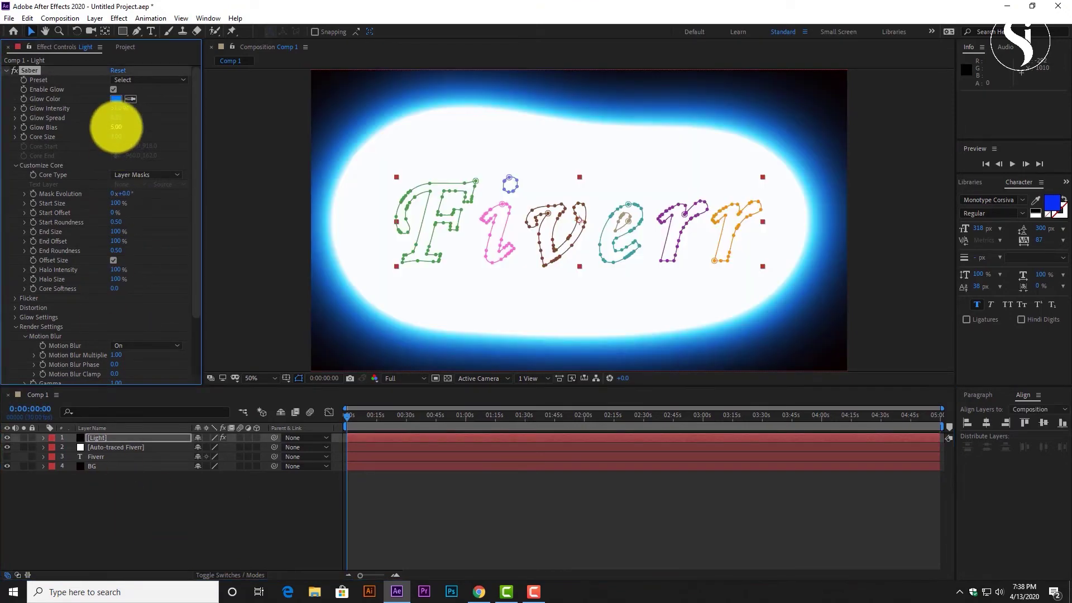
{"action": "key", "text": "ctrl+z"}
{"action": "left_click", "coordinate": [144, 498]}
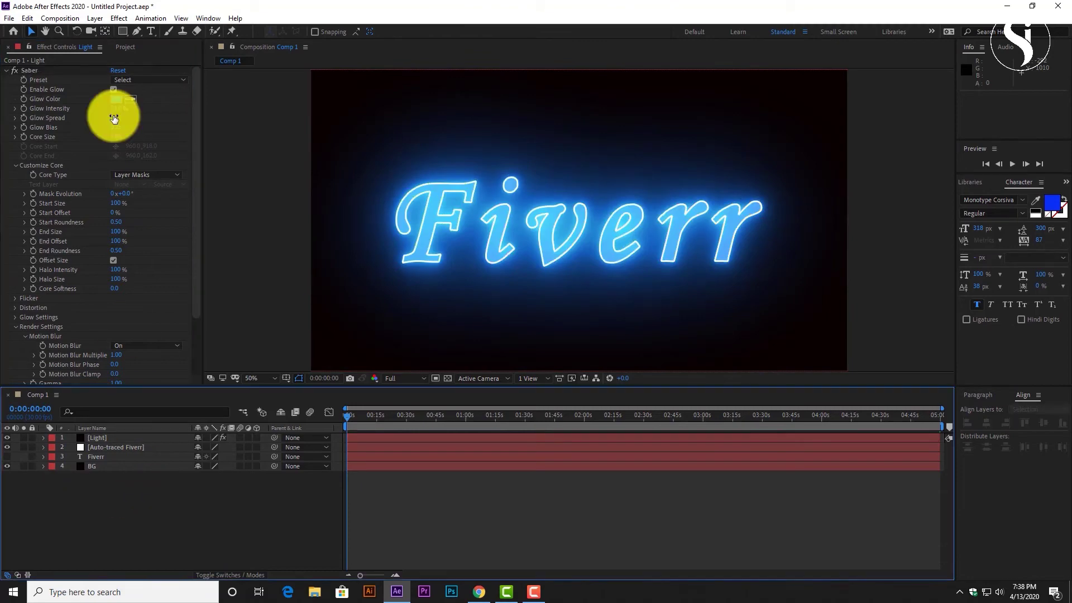
Set Saber's Glow Spread to 0.50.
{"action": "left_click", "coordinate": [118, 114]}
{"action": "left_click", "coordinate": [112, 109]}
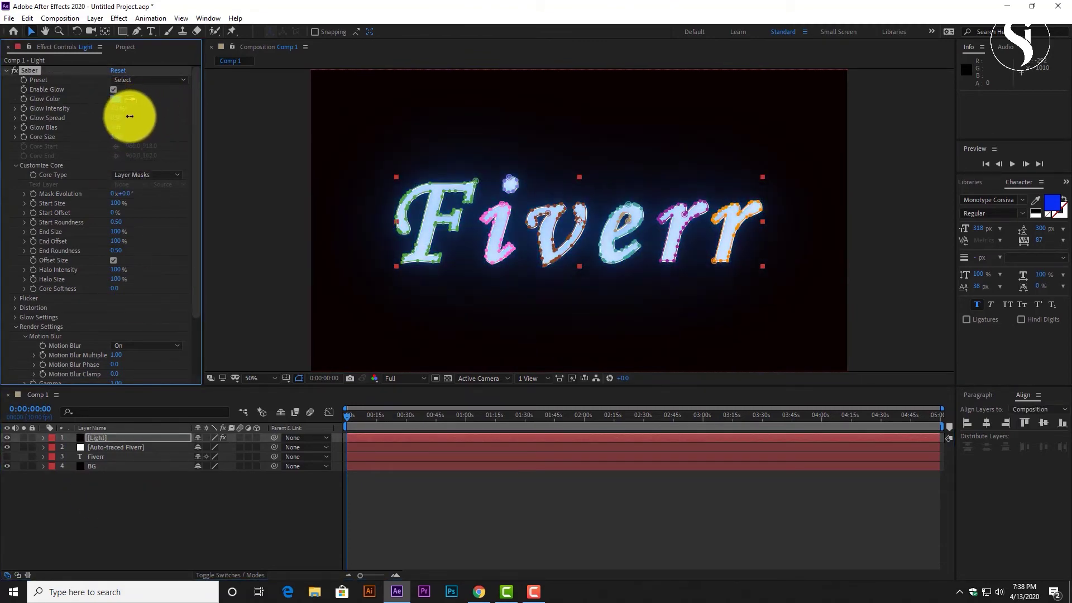
{"action": "left_click", "coordinate": [143, 506]}
Set Saber's Glow Intensity to 35% and deselect the Light layer.
{"action": "left_click_drag", "start_coordinate": [115, 108], "coordinate": [119, 106]}
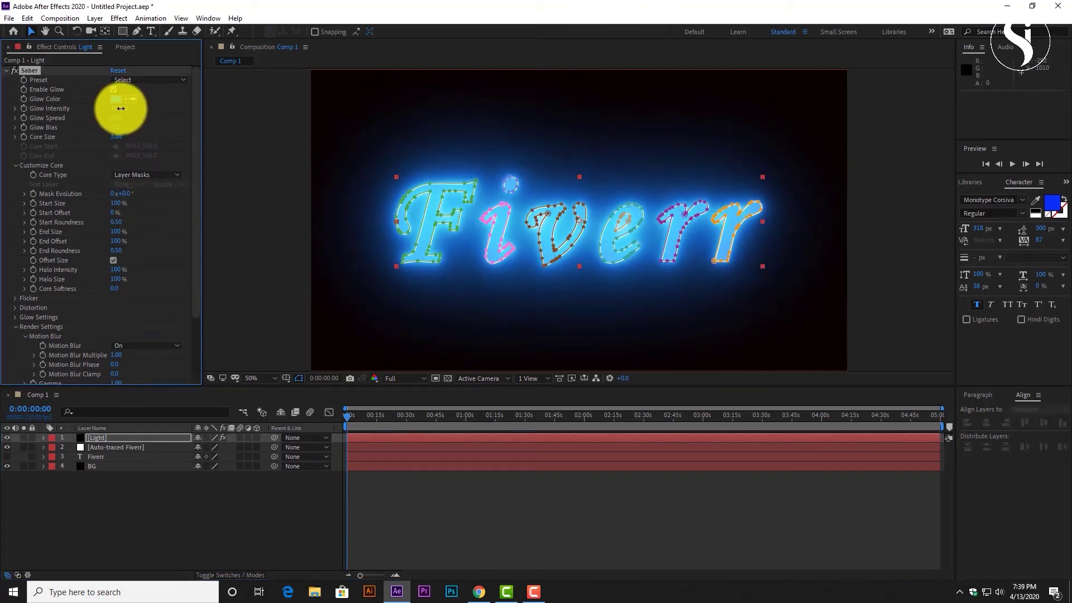
{"action": "left_click", "coordinate": [148, 497]}
{"action": "left_click", "coordinate": [115, 108]}
{"action": "left_click", "coordinate": [165, 512]}
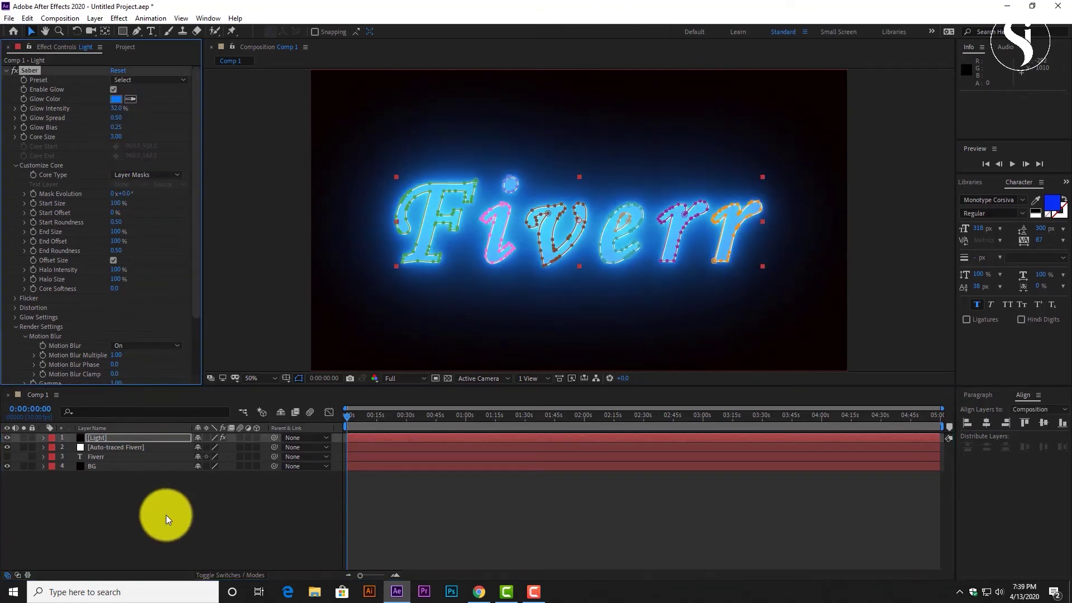
{"action": "left_click", "coordinate": [116, 108]}
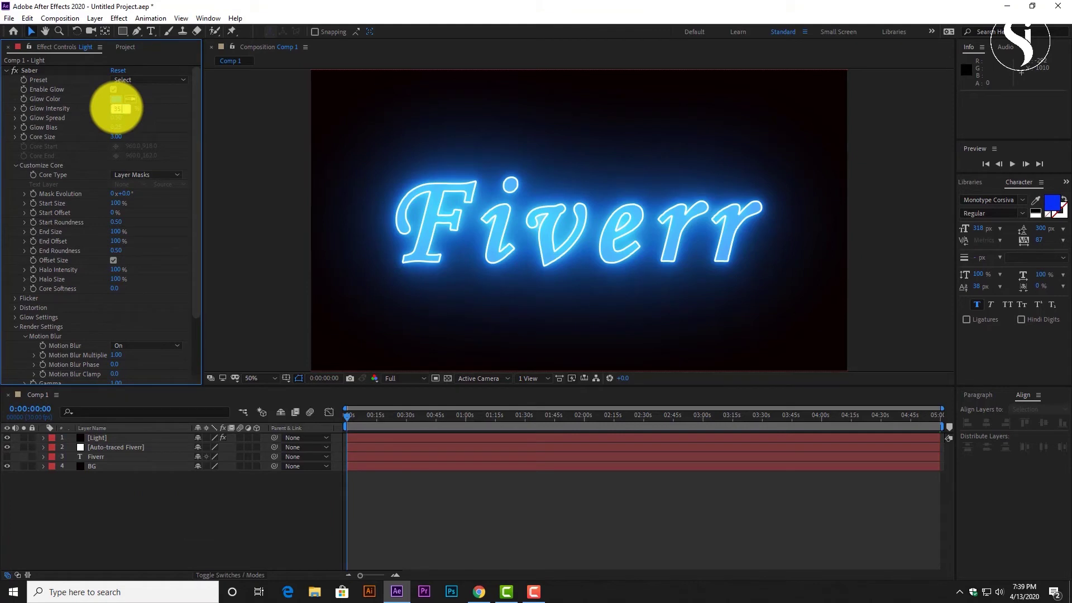
{"action": "type", "text": "35"}
{"action": "key", "text": "Return"}
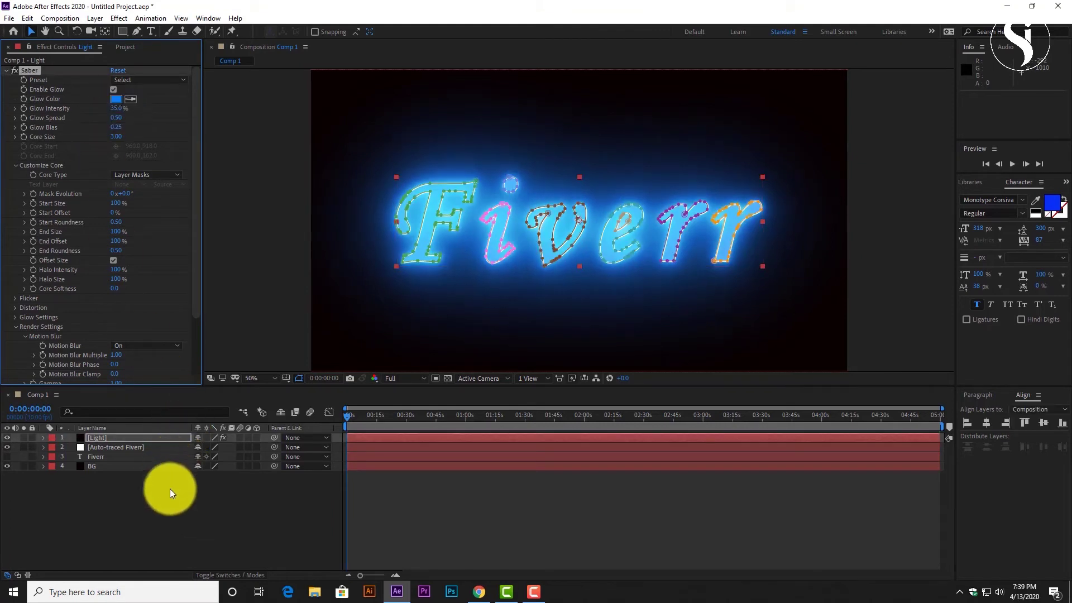
{"action": "left_click", "coordinate": [170, 491]}
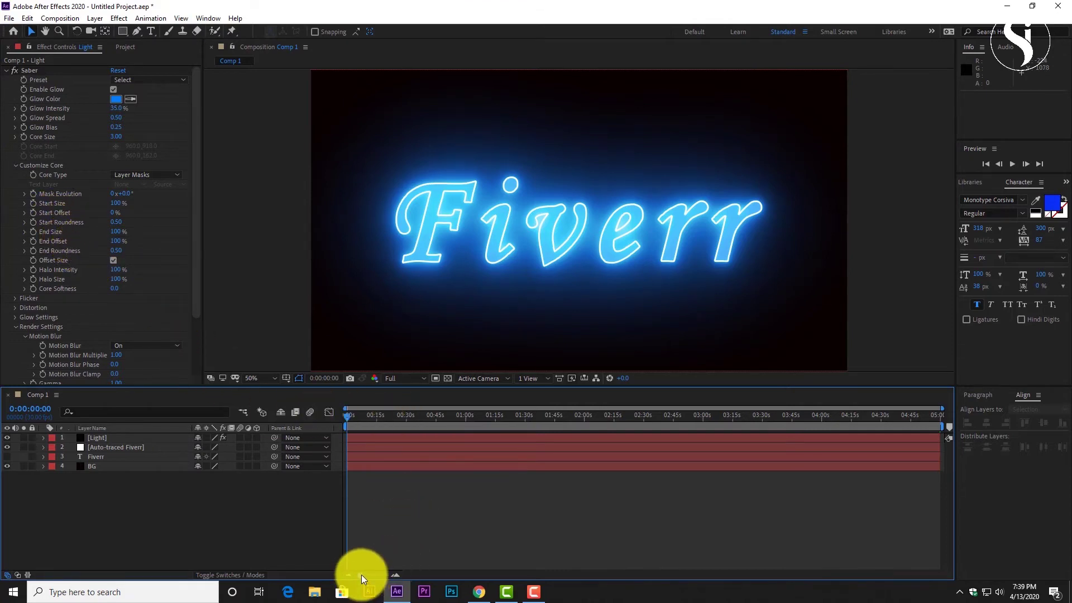
Keyframe Saber's Start Offset on the Light layer at 100% at 0 seconds and 0% at 4 seconds.
{"action": "left_click_drag", "start_coordinate": [361, 574], "coordinate": [381, 573]}
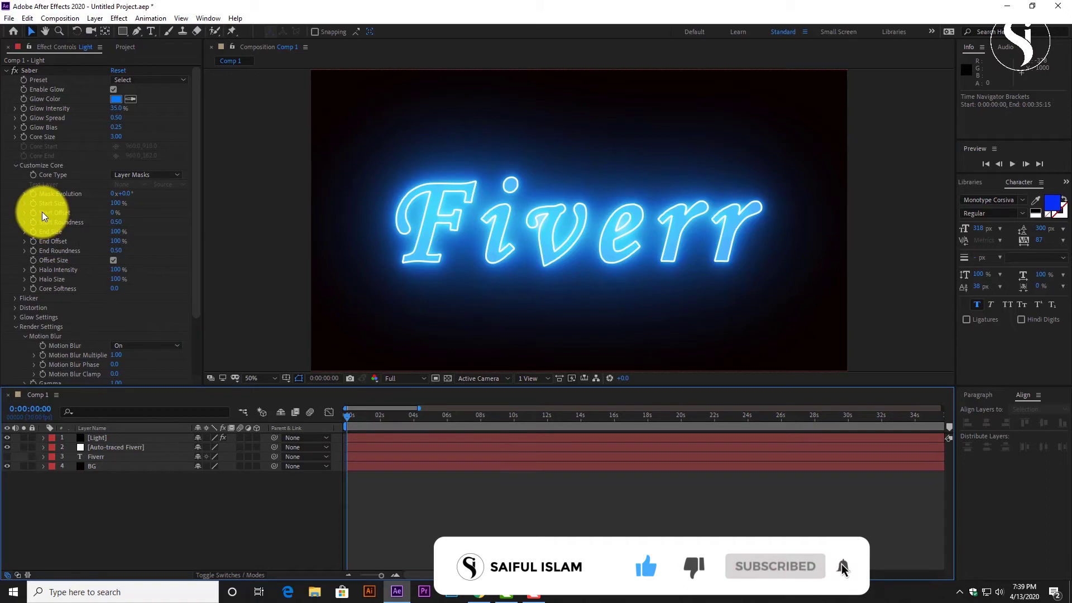
{"action": "left_click_drag", "start_coordinate": [115, 213], "coordinate": [184, 218]}
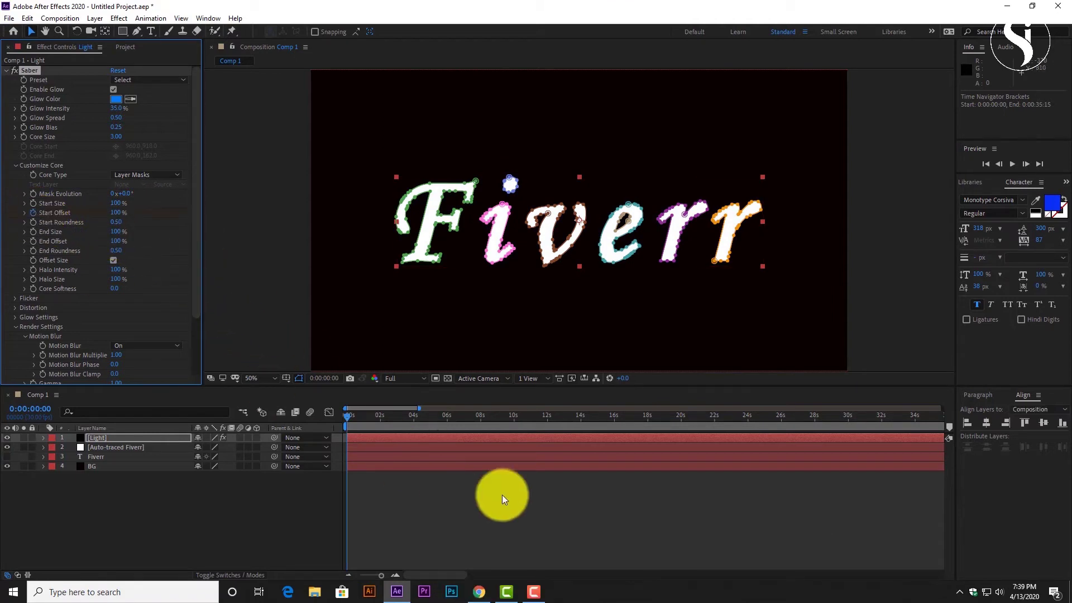
{"action": "left_click_drag", "start_coordinate": [346, 418], "coordinate": [412, 424]}
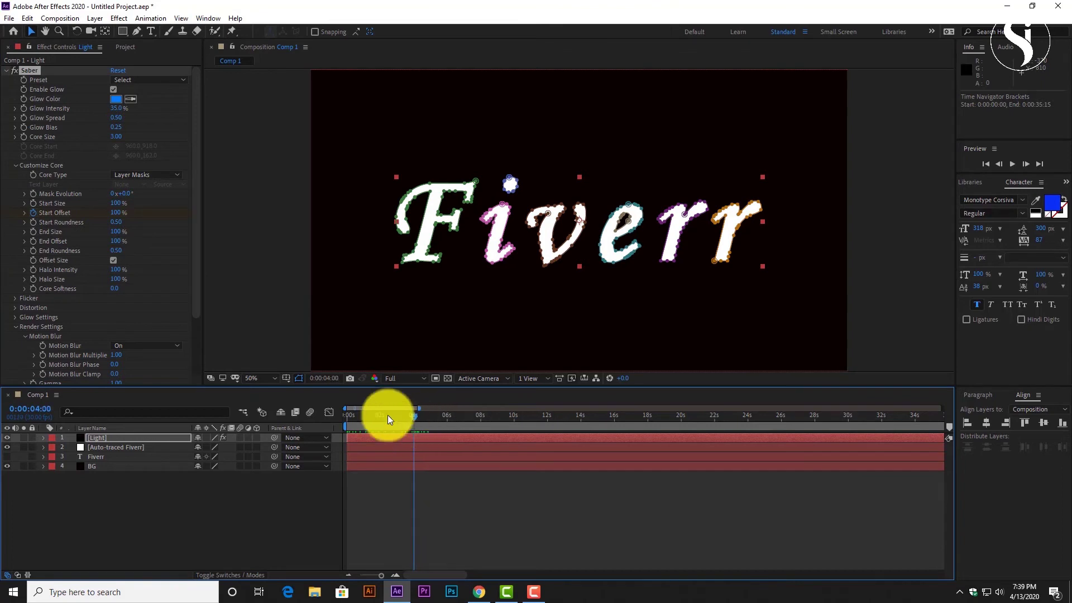
{"action": "left_click_drag", "start_coordinate": [112, 213], "coordinate": [19, 204]}
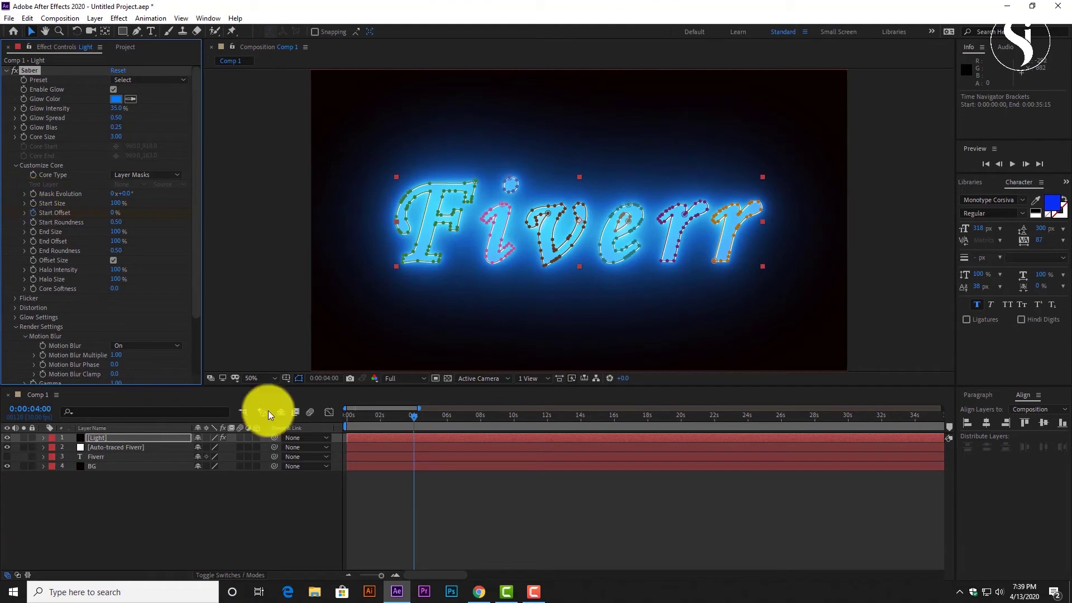
Preview the Start Offset animation from the beginning of the composition.
{"action": "left_click_drag", "start_coordinate": [402, 414], "coordinate": [324, 423]}
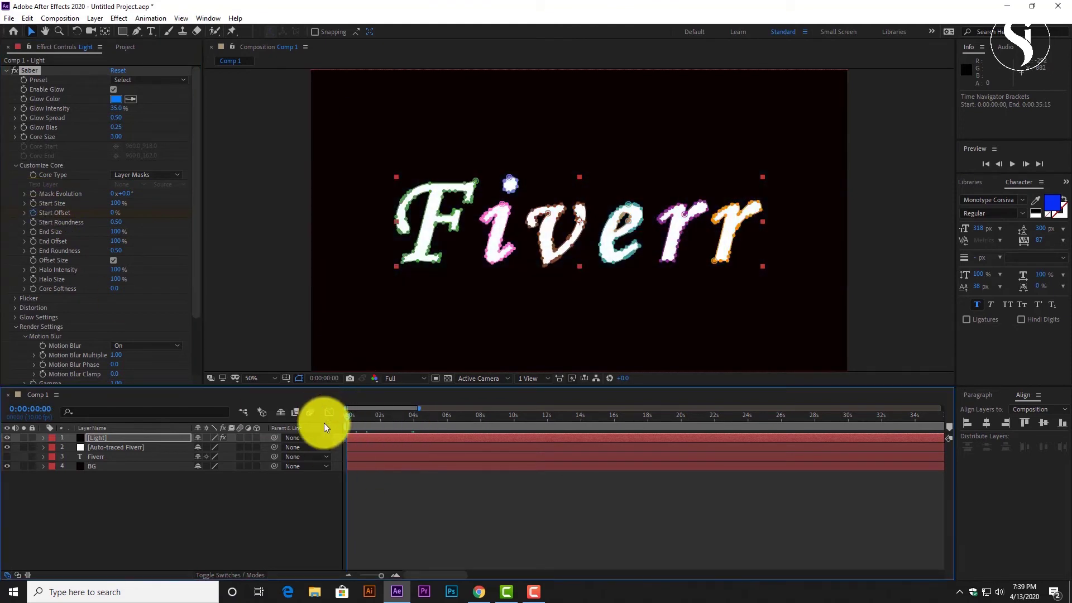
{"action": "key", "text": "space"}
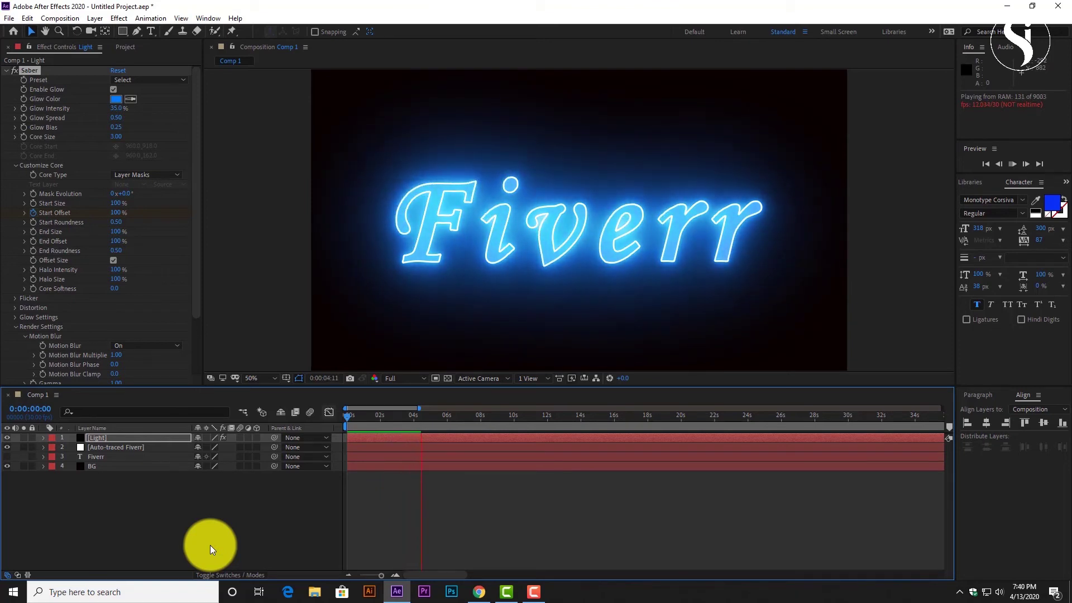
{"action": "key", "text": "space"}
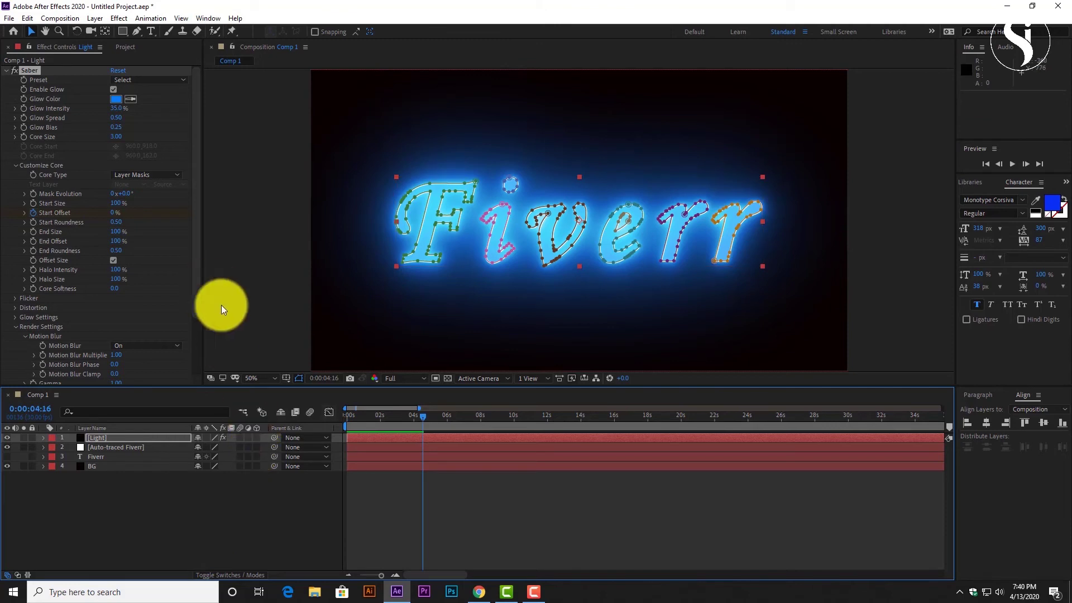
Reveal the Light layer's keyframes and move the ending Start Offset keyframe earlier, to just before the 3-second mark.
{"action": "key", "text": "u"}
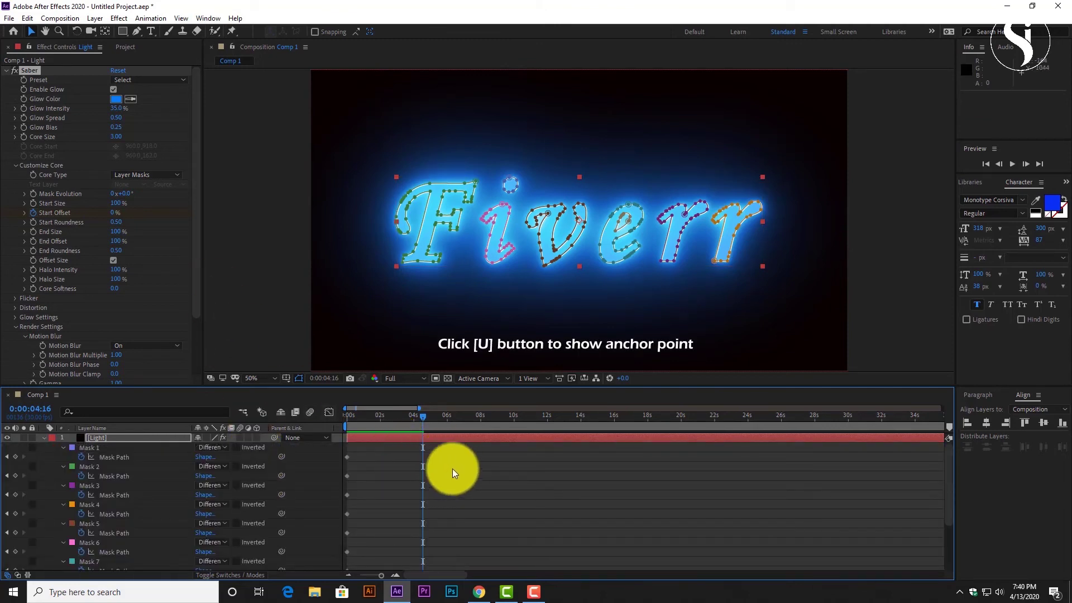
{"action": "left_click", "coordinate": [423, 447]}
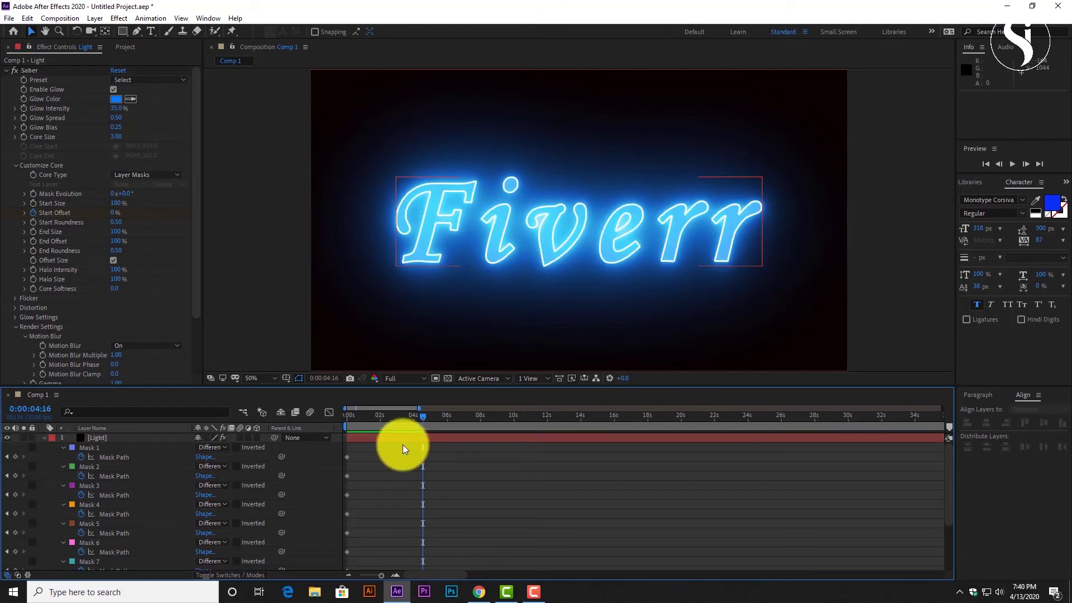
{"action": "scroll", "coordinate": [494, 485], "scroll_direction": "down", "scroll_amount": 3}
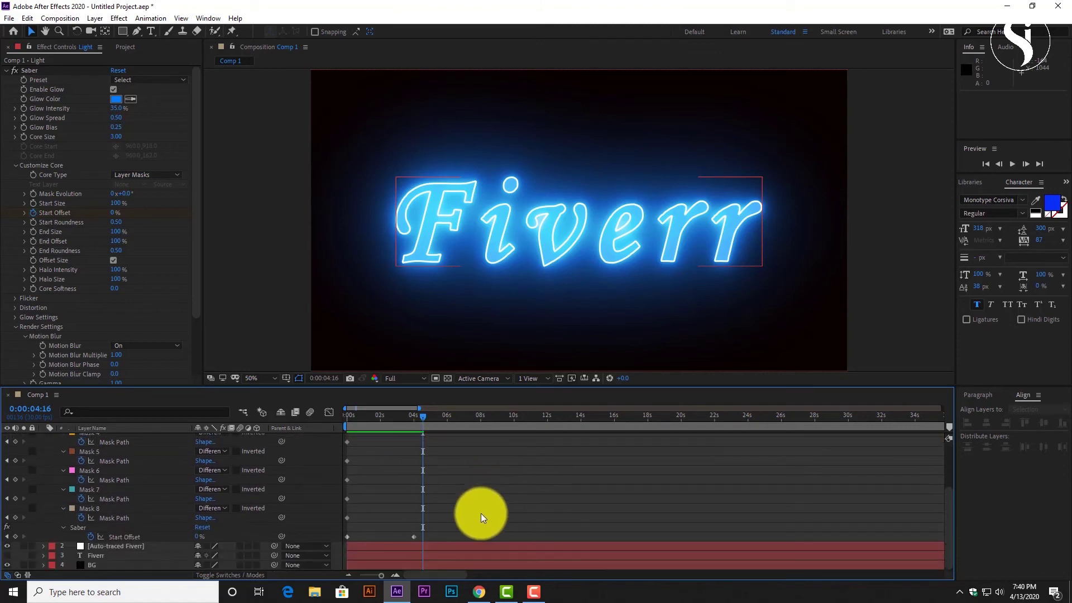
{"action": "mouse_move", "coordinate": [412, 538]}
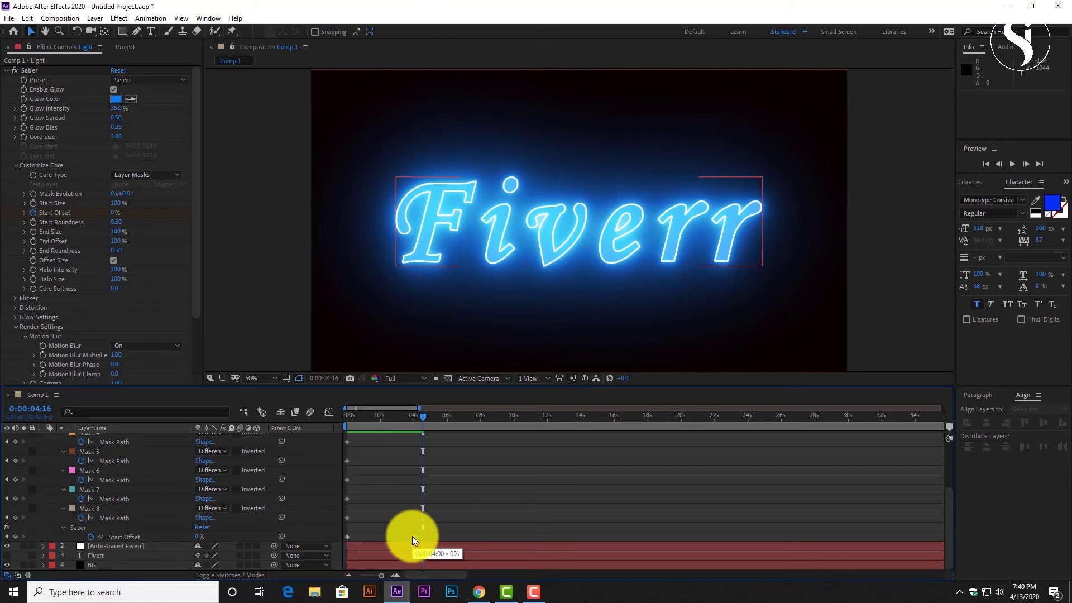
{"action": "left_click", "coordinate": [414, 536]}
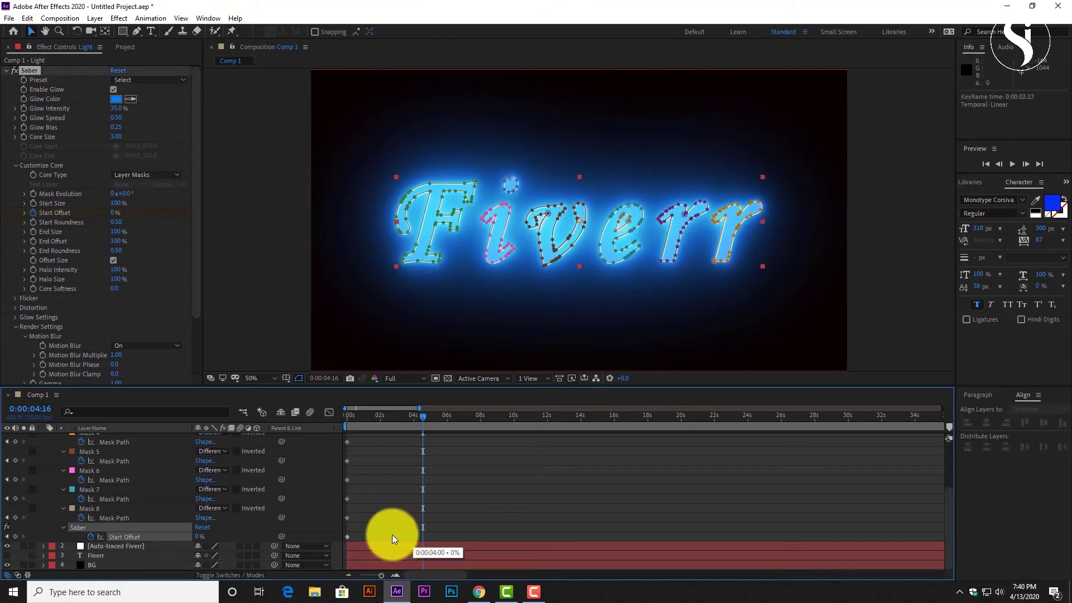
{"action": "left_click_drag", "start_coordinate": [392, 537], "coordinate": [391, 535]}
Replay the shortened Start Offset animation several times from the start to check its speed.
{"action": "left_click_drag", "start_coordinate": [420, 413], "coordinate": [332, 418]}
{"action": "key", "text": "space"}
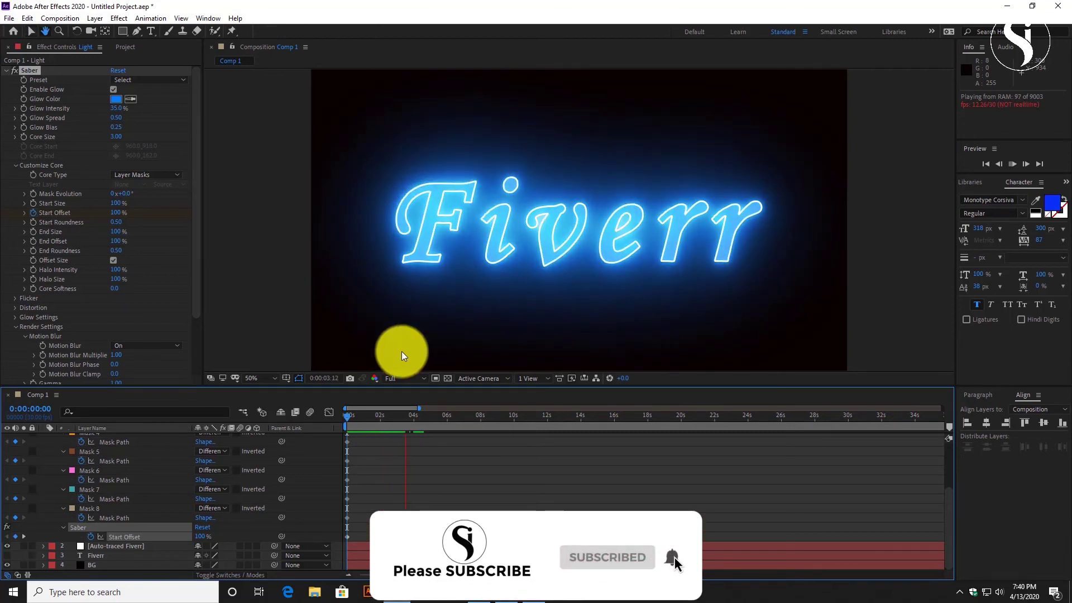
{"action": "key", "text": "space"}
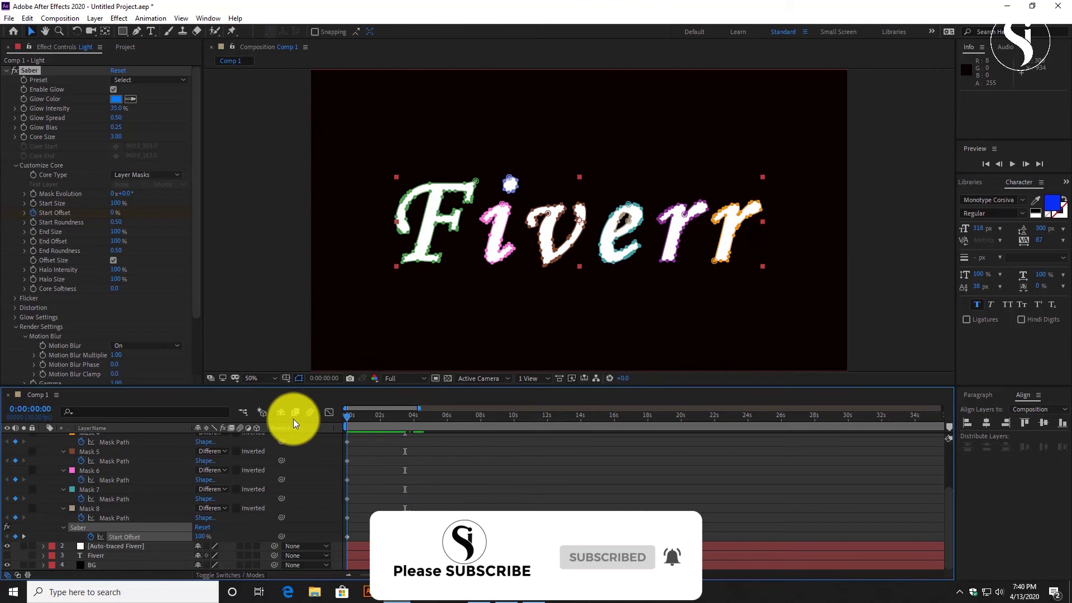
{"action": "key", "text": "space"}
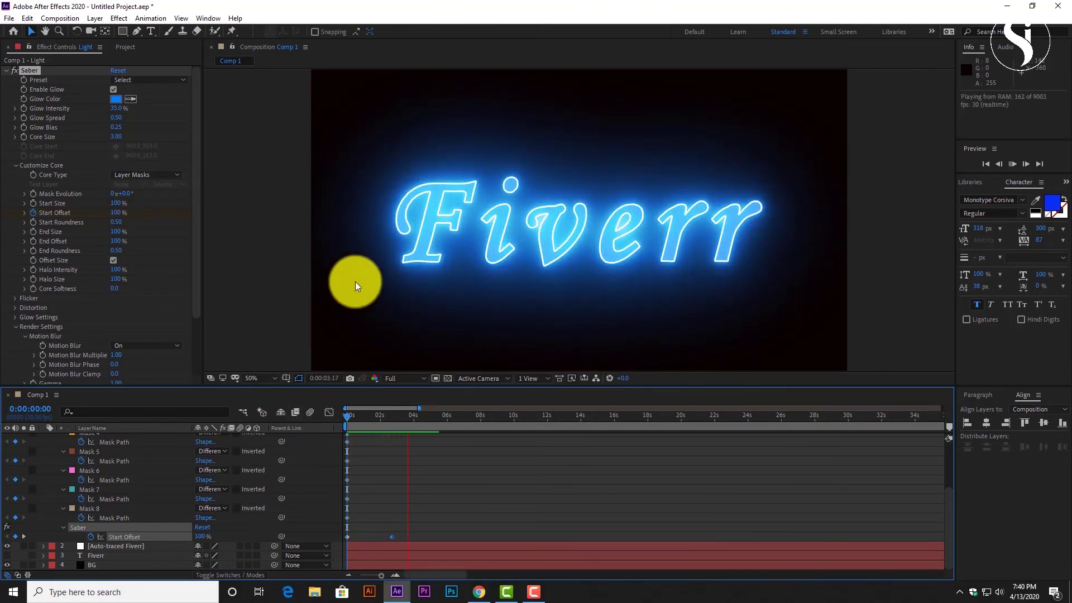
{"action": "left_click", "coordinate": [430, 434]}
{"action": "key", "text": "space"}
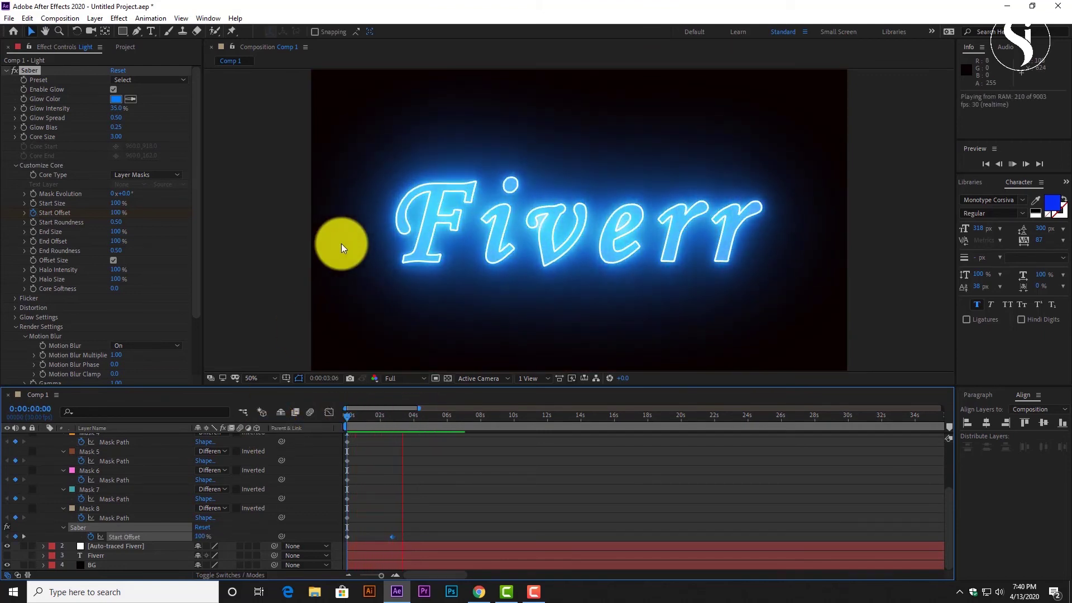
{"action": "key", "text": "space"}
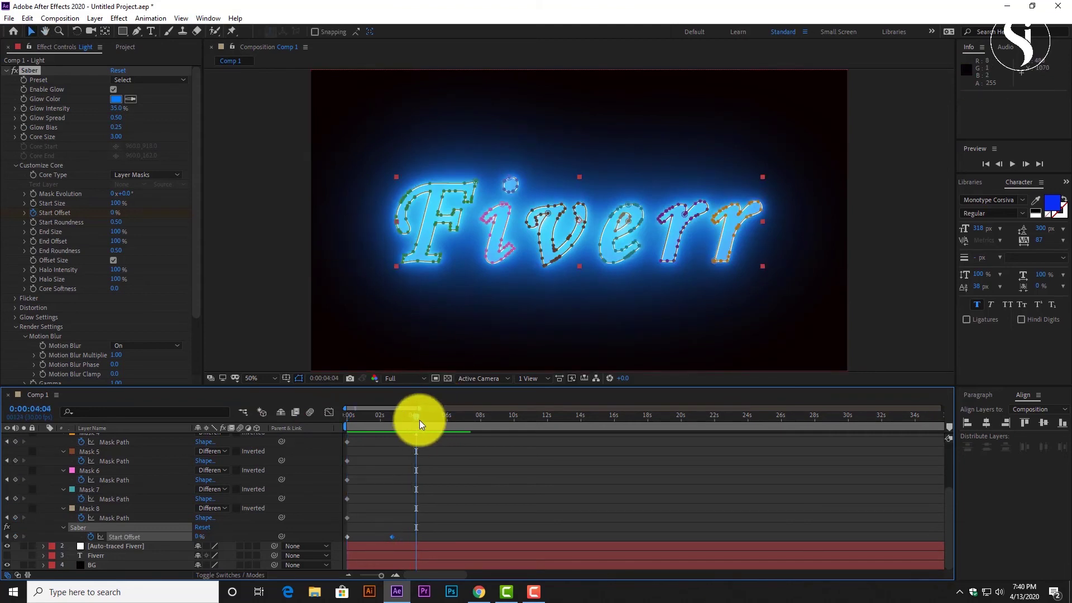
{"action": "left_click_drag", "start_coordinate": [387, 415], "coordinate": [270, 422]}
{"action": "key", "text": "space"}
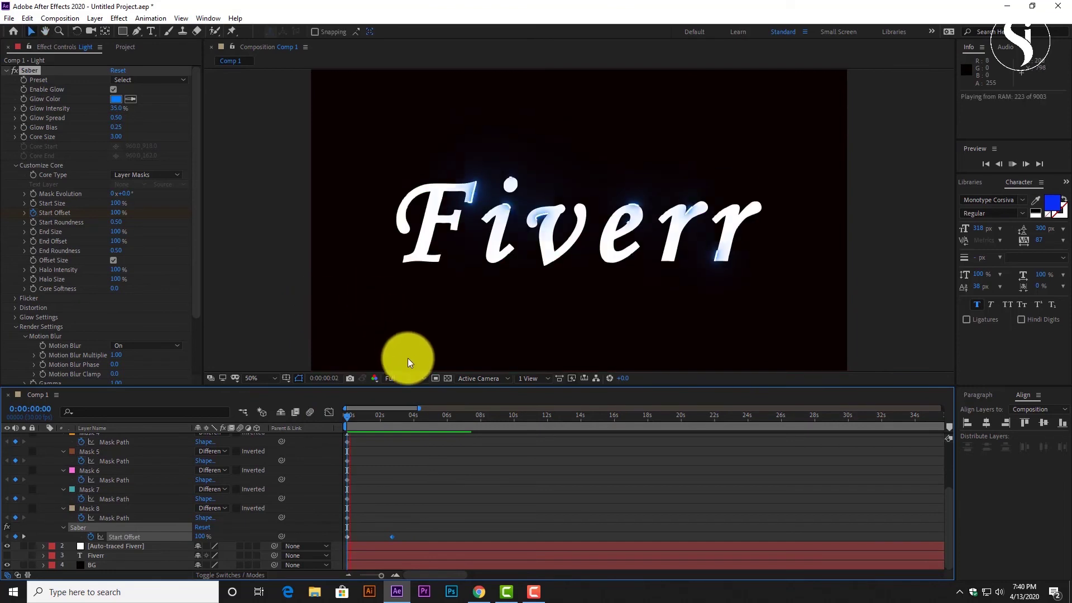
{"action": "key", "text": "space"}
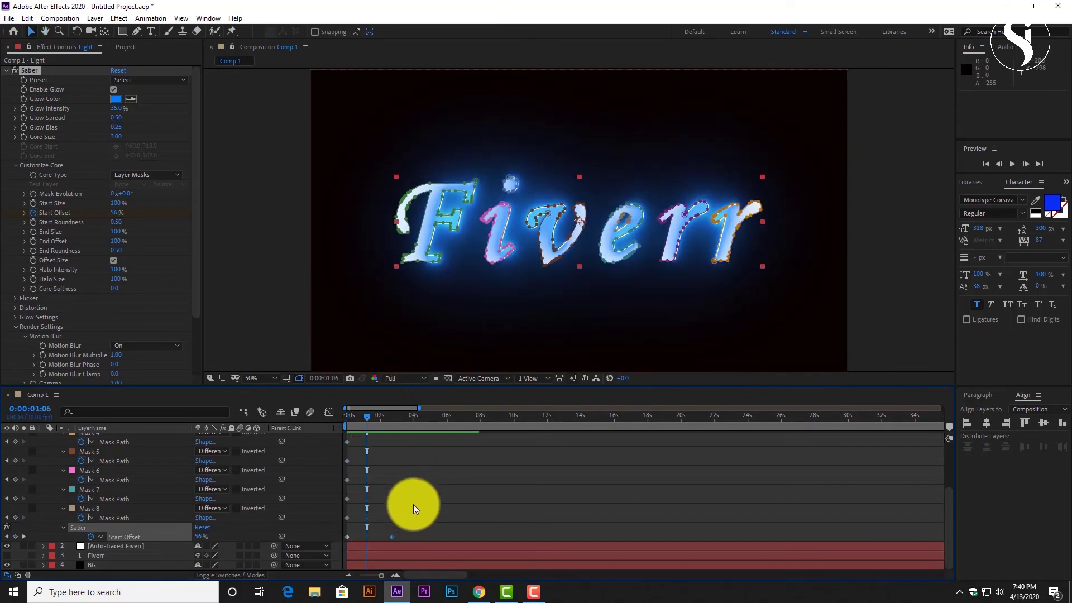
Apply Easy Ease In to both Start Offset keyframes and collapse the Light layer's keyframed properties.
{"action": "mouse_move", "coordinate": [408, 535]}
{"action": "left_mouse_down"}
{"action": "mouse_move", "coordinate": [340, 538]}
{"action": "mouse_move", "coordinate": [428, 532]}
{"action": "left_mouse_up"}
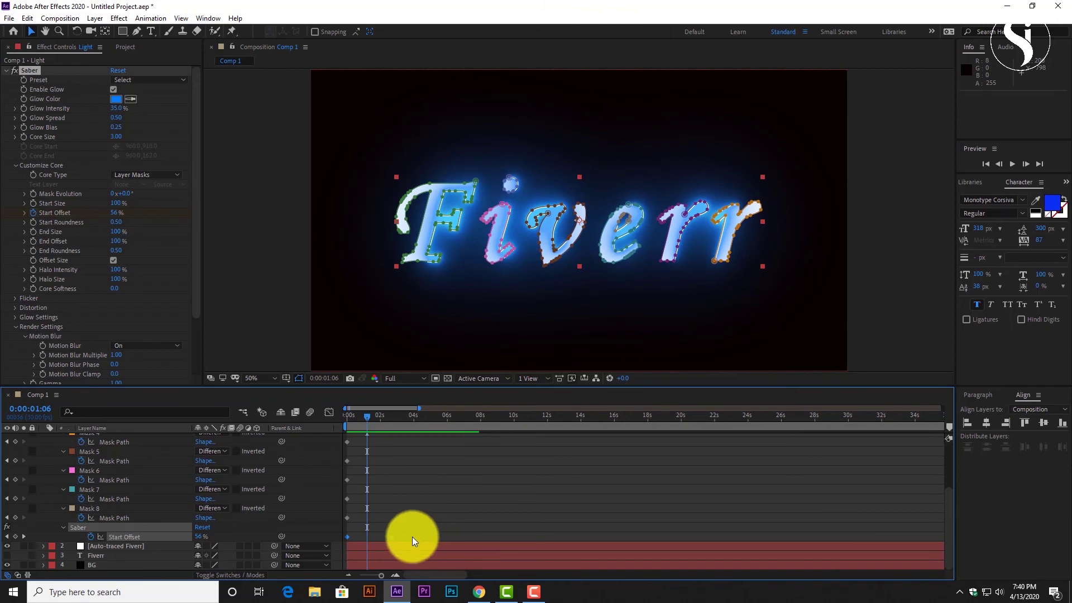
{"action": "right_click", "coordinate": [390, 537]}
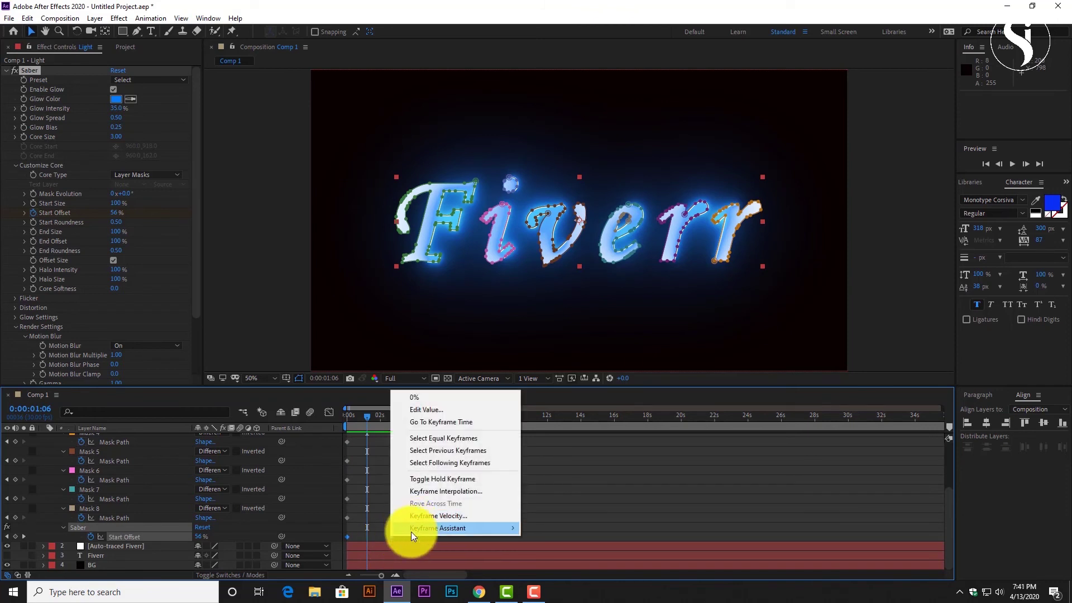
{"action": "mouse_move", "coordinate": [411, 532]}
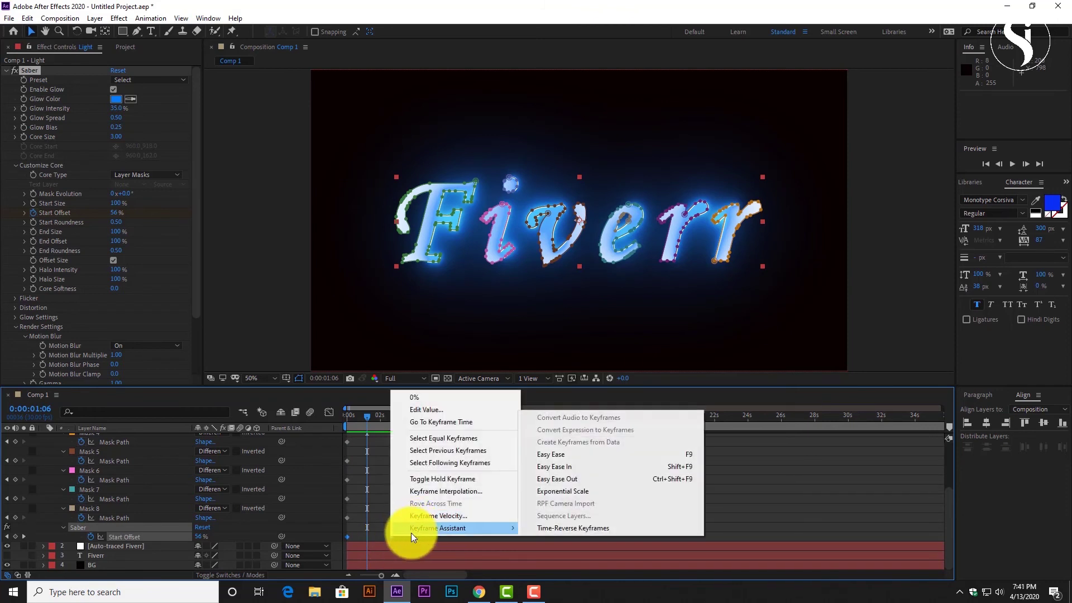
{"action": "left_click", "coordinate": [558, 467]}
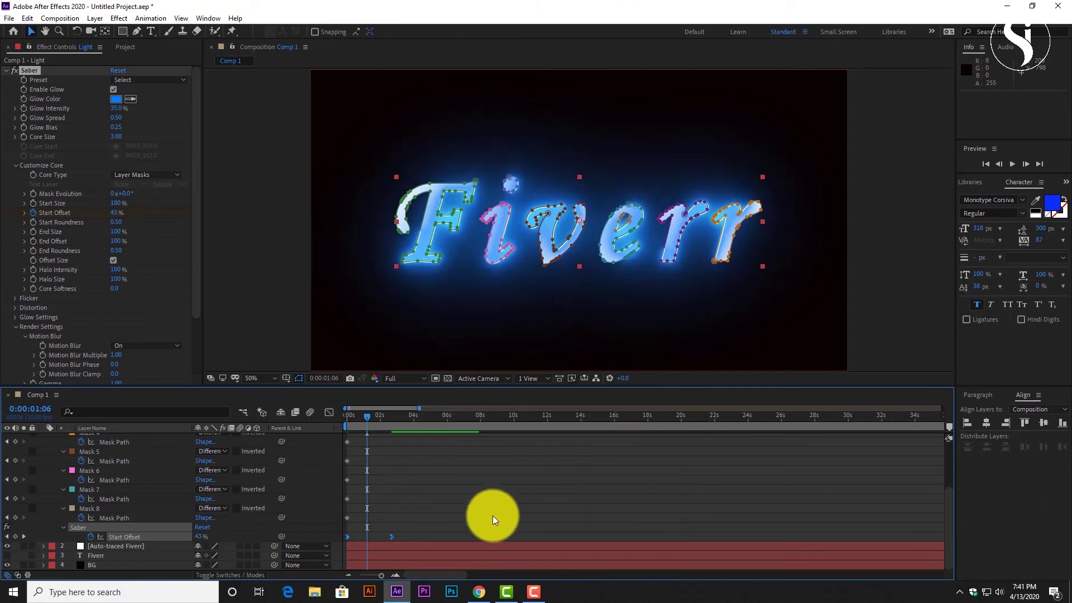
{"action": "left_click", "coordinate": [303, 377]}
{"action": "left_click", "coordinate": [297, 378]}
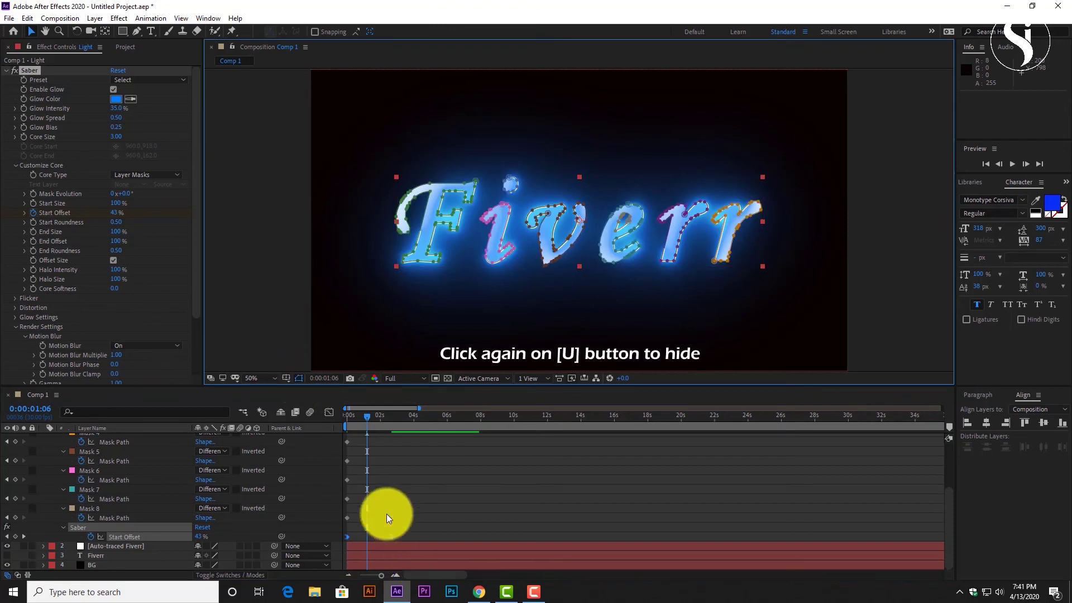
{"action": "key", "text": "u"}
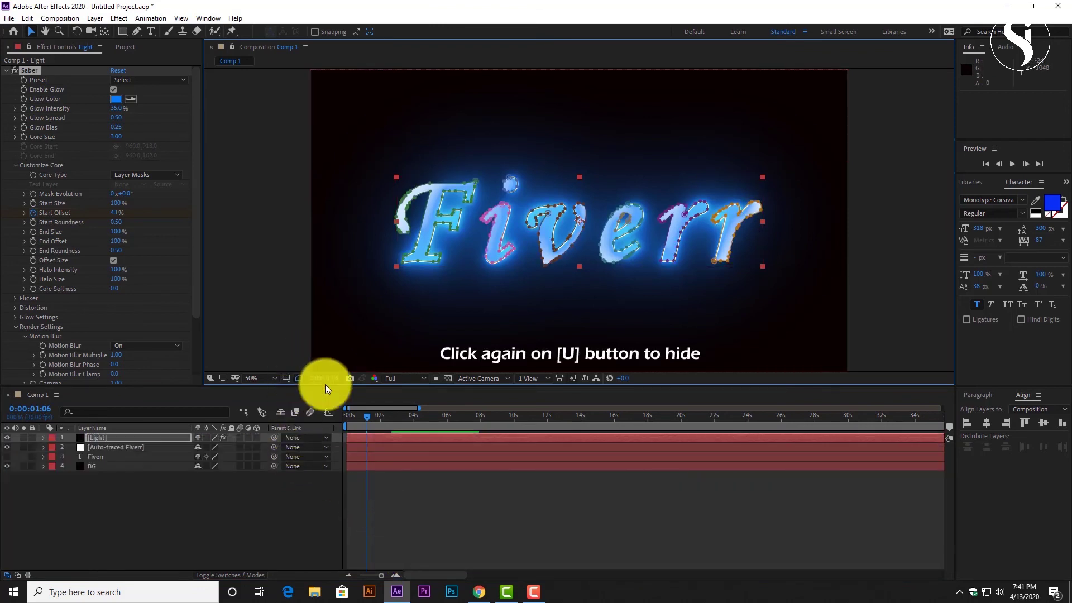
Preview the eased neon text animation repeatedly from the first frame.
{"action": "left_click_drag", "start_coordinate": [373, 414], "coordinate": [324, 420]}
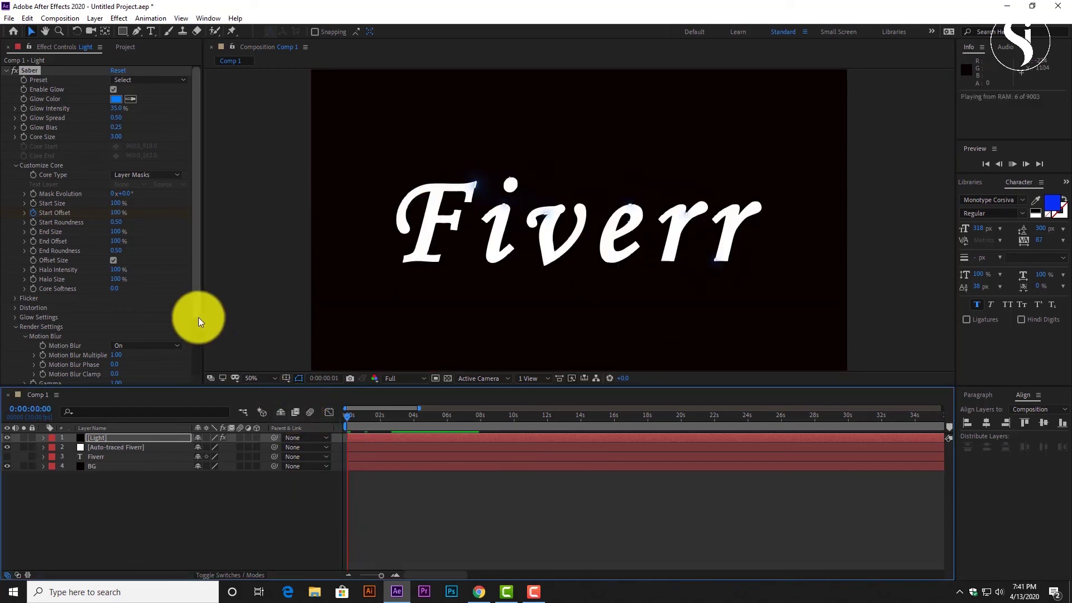
{"action": "key", "text": "space"}
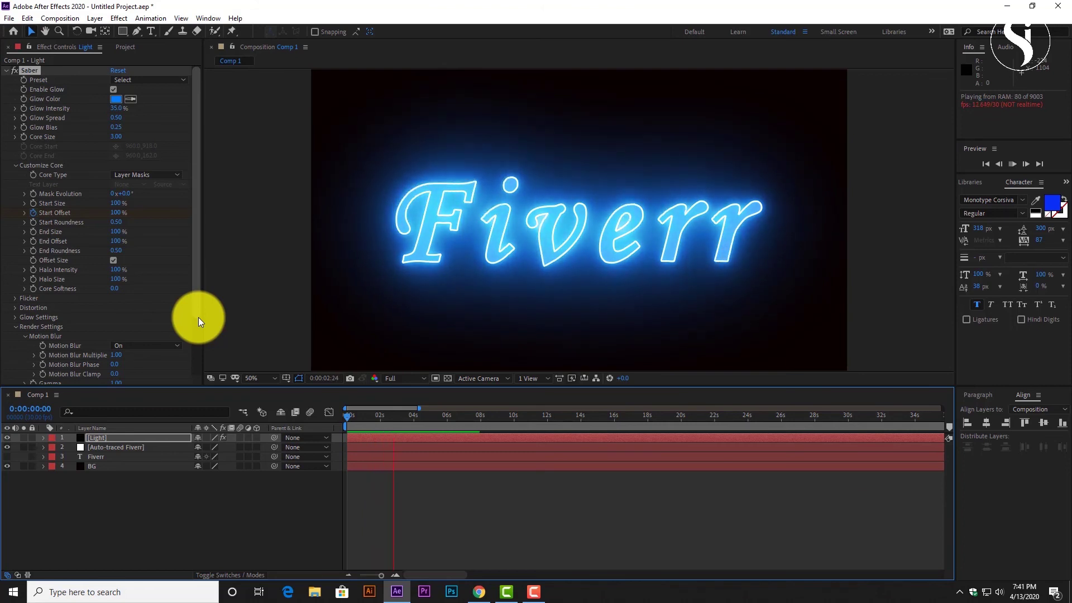
{"action": "key", "text": "space"}
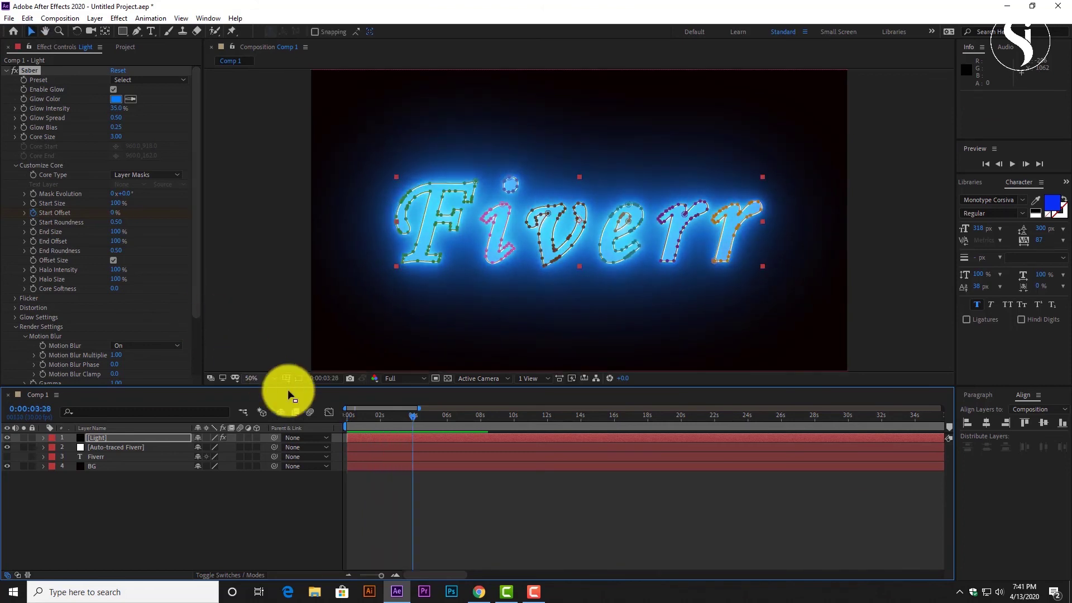
{"action": "left_click_drag", "start_coordinate": [407, 415], "coordinate": [308, 424]}
{"action": "key", "text": "space"}
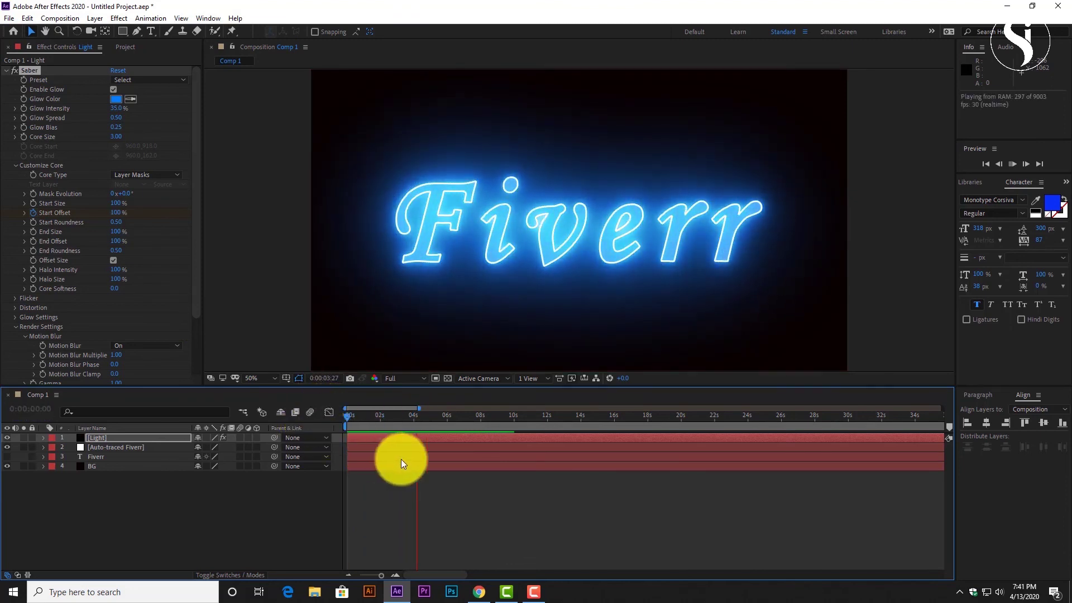
{"action": "left_click", "coordinate": [424, 417]}
{"action": "left_click_drag", "start_coordinate": [425, 417], "coordinate": [276, 415]}
{"action": "key", "text": "space"}
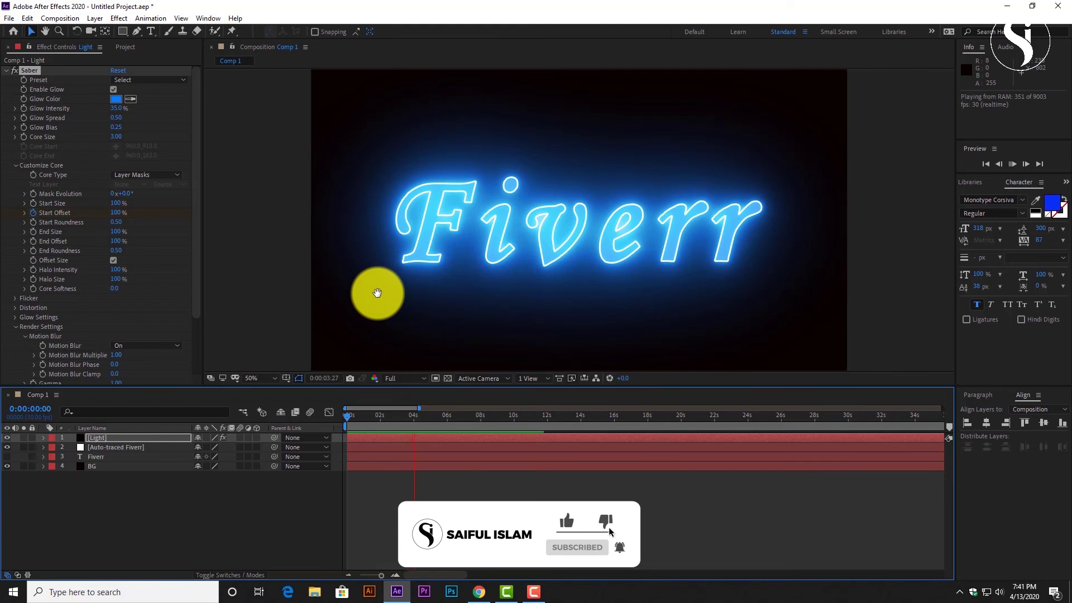
{"action": "left_click_drag", "start_coordinate": [421, 416], "coordinate": [296, 368]}
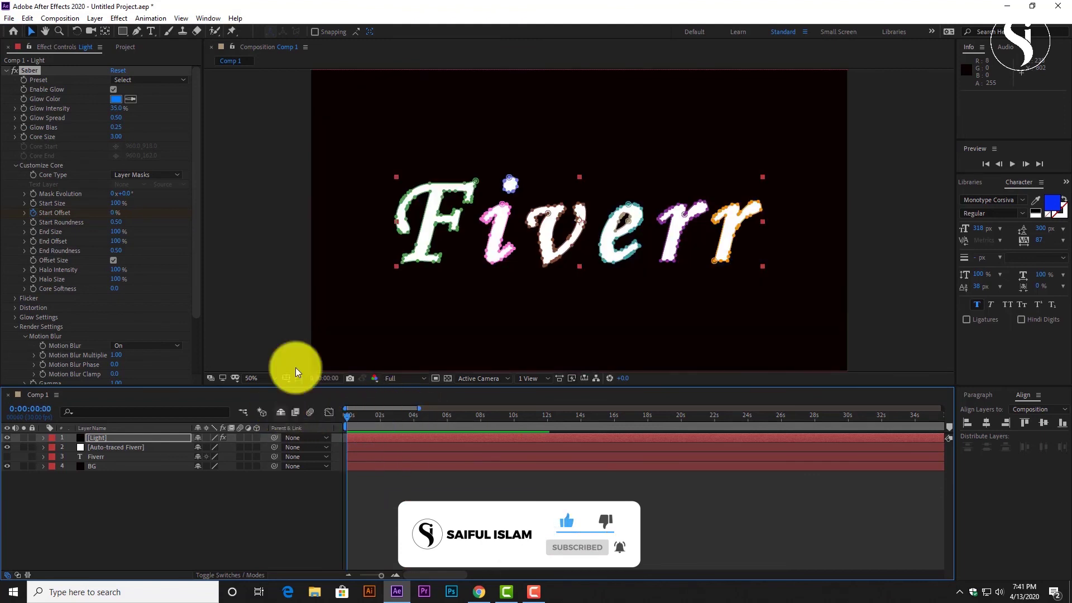
{"action": "key", "text": "space"}
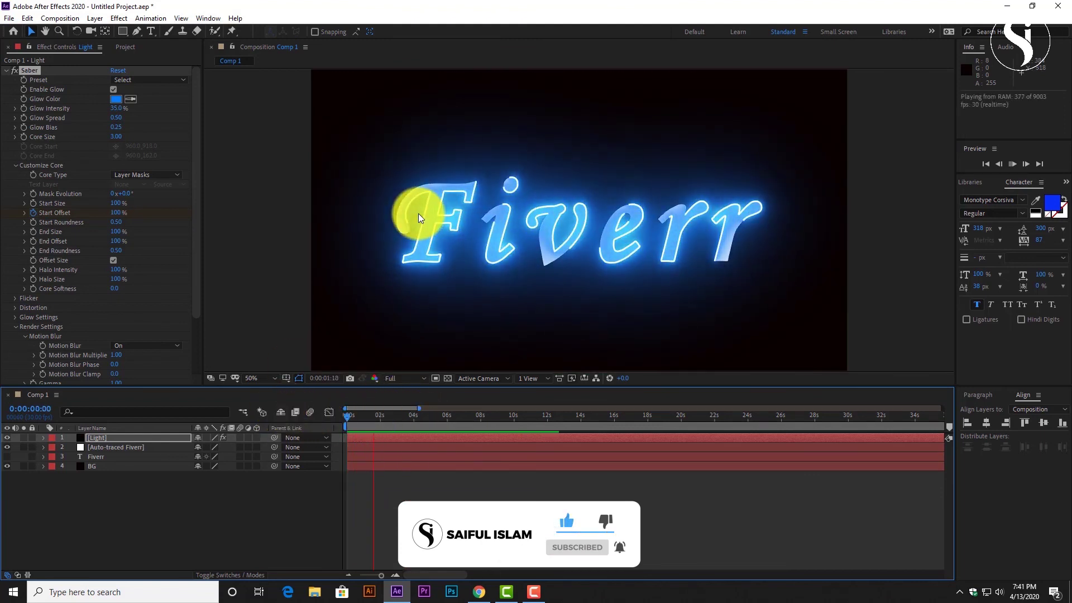